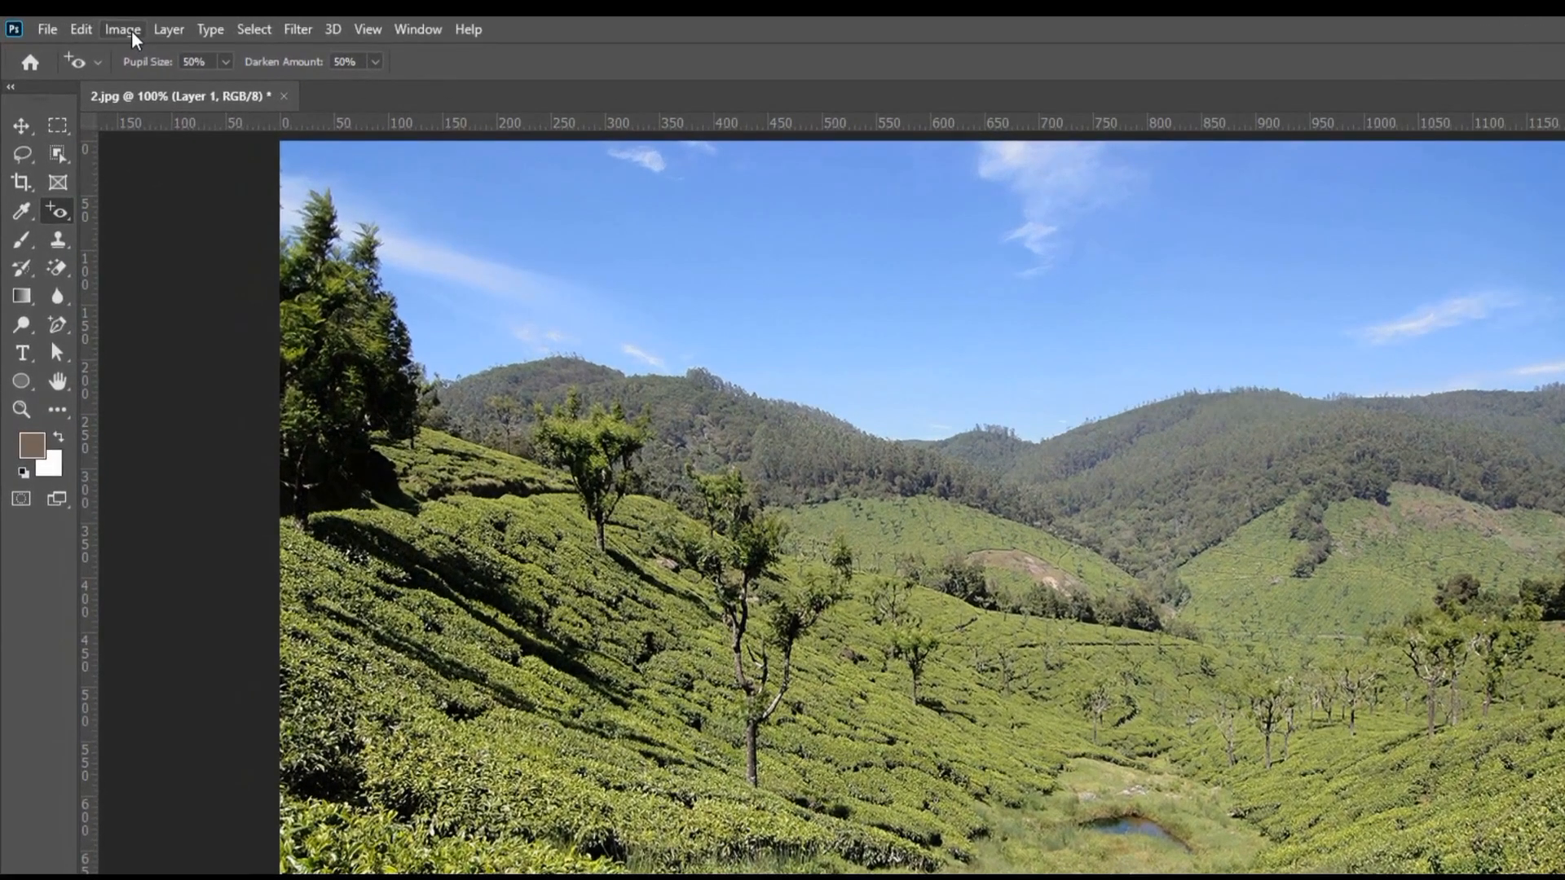
Apply a Brightness/Contrast adjustment to Layer 1 with brightness 55 and slightly raised contrast, and toggle the layer to compare before and after.
click(97, 29)
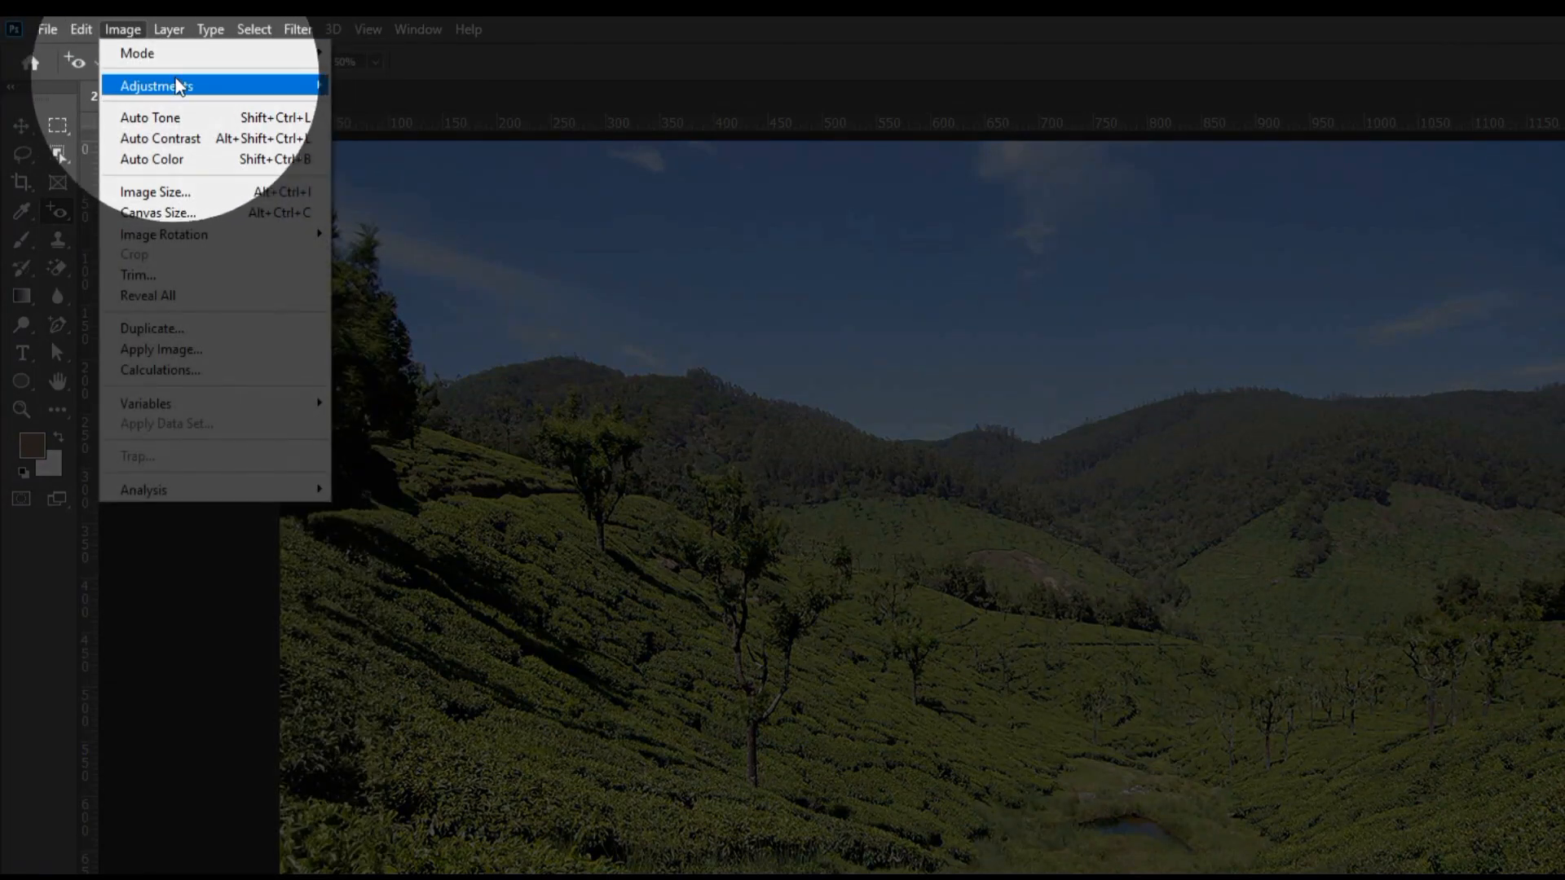
mouse_move(236, 86)
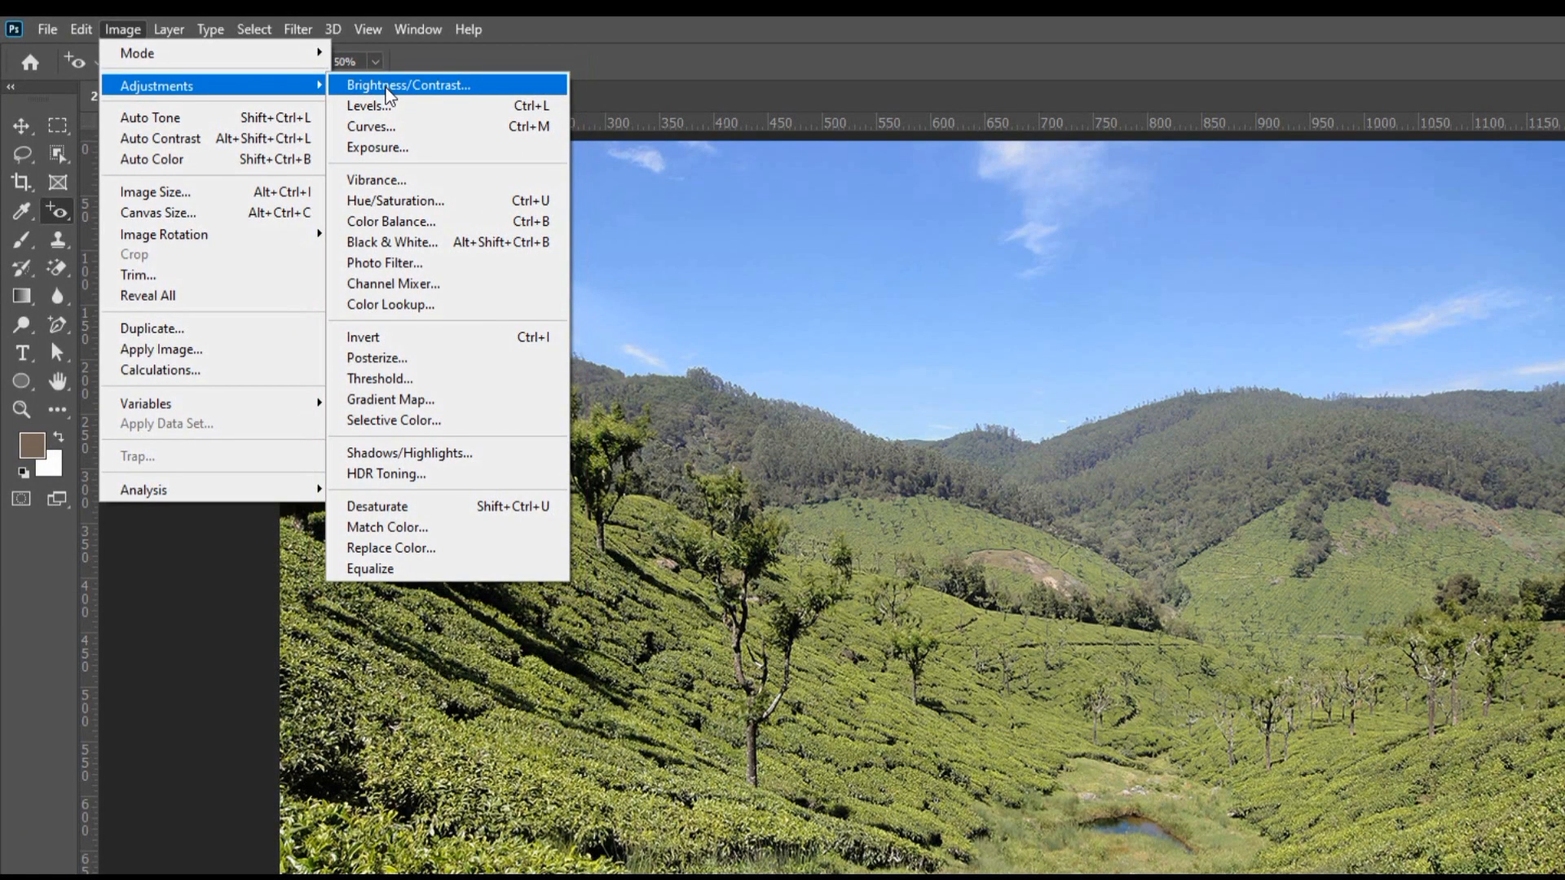
click(433, 87)
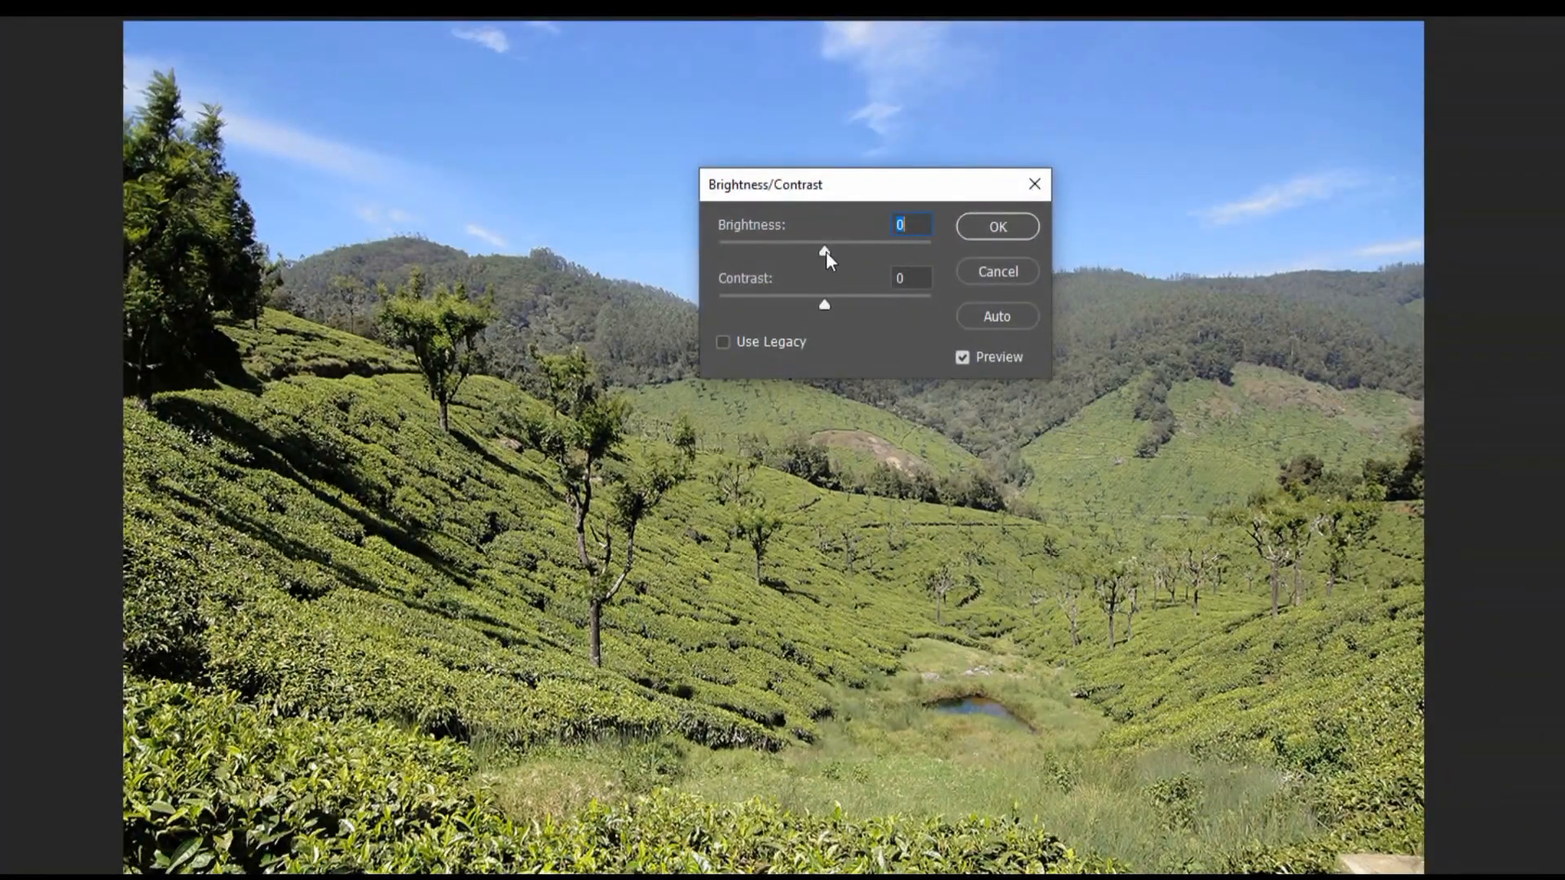
drag(825, 251, 862, 252)
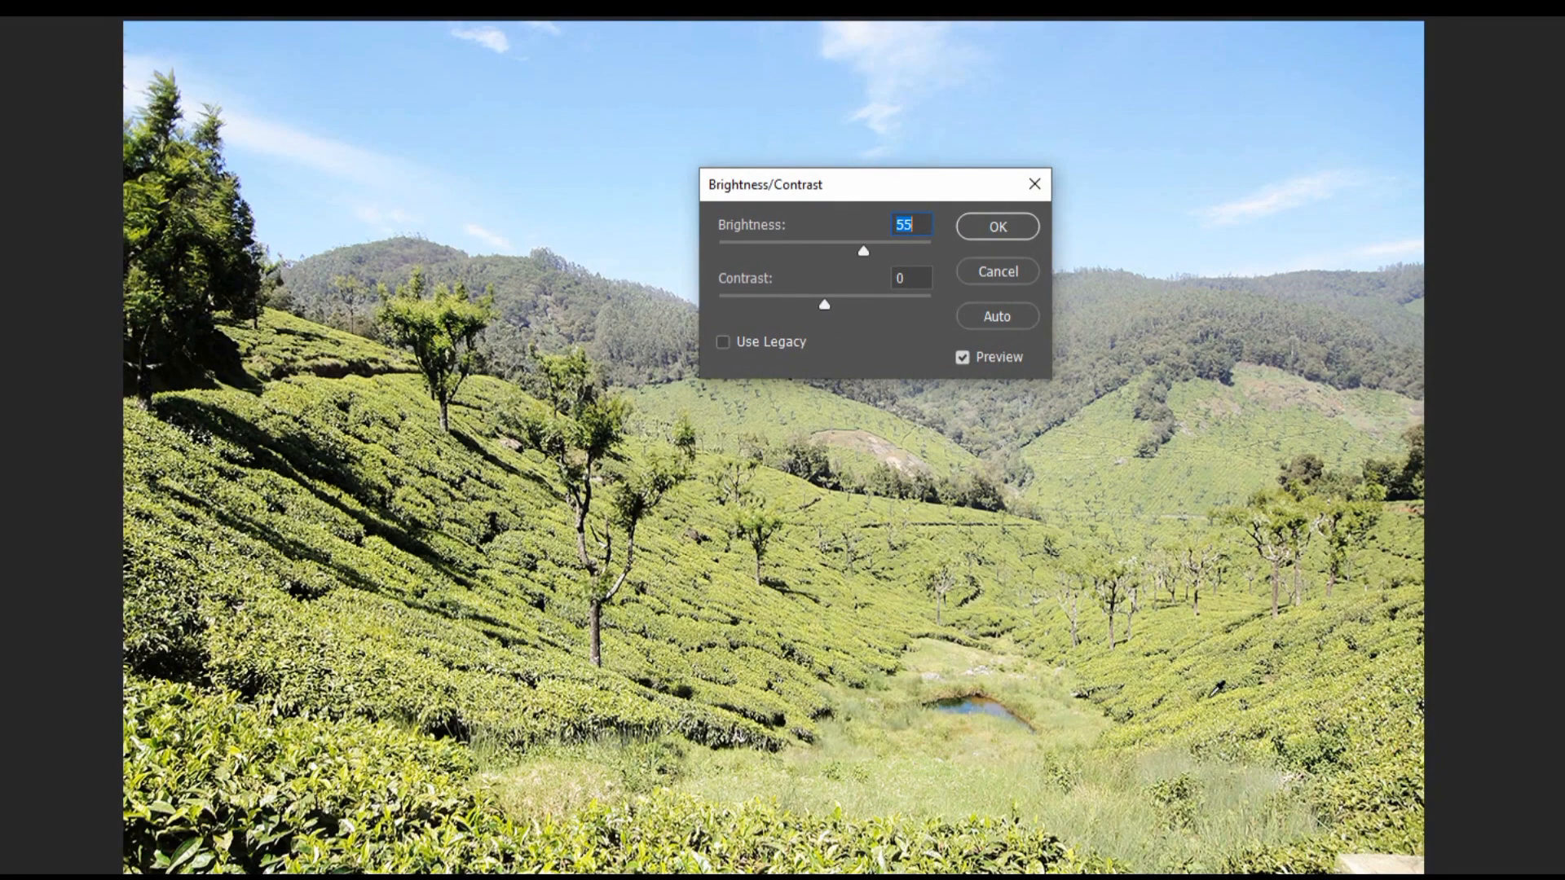
drag(826, 305, 837, 307)
click(1014, 223)
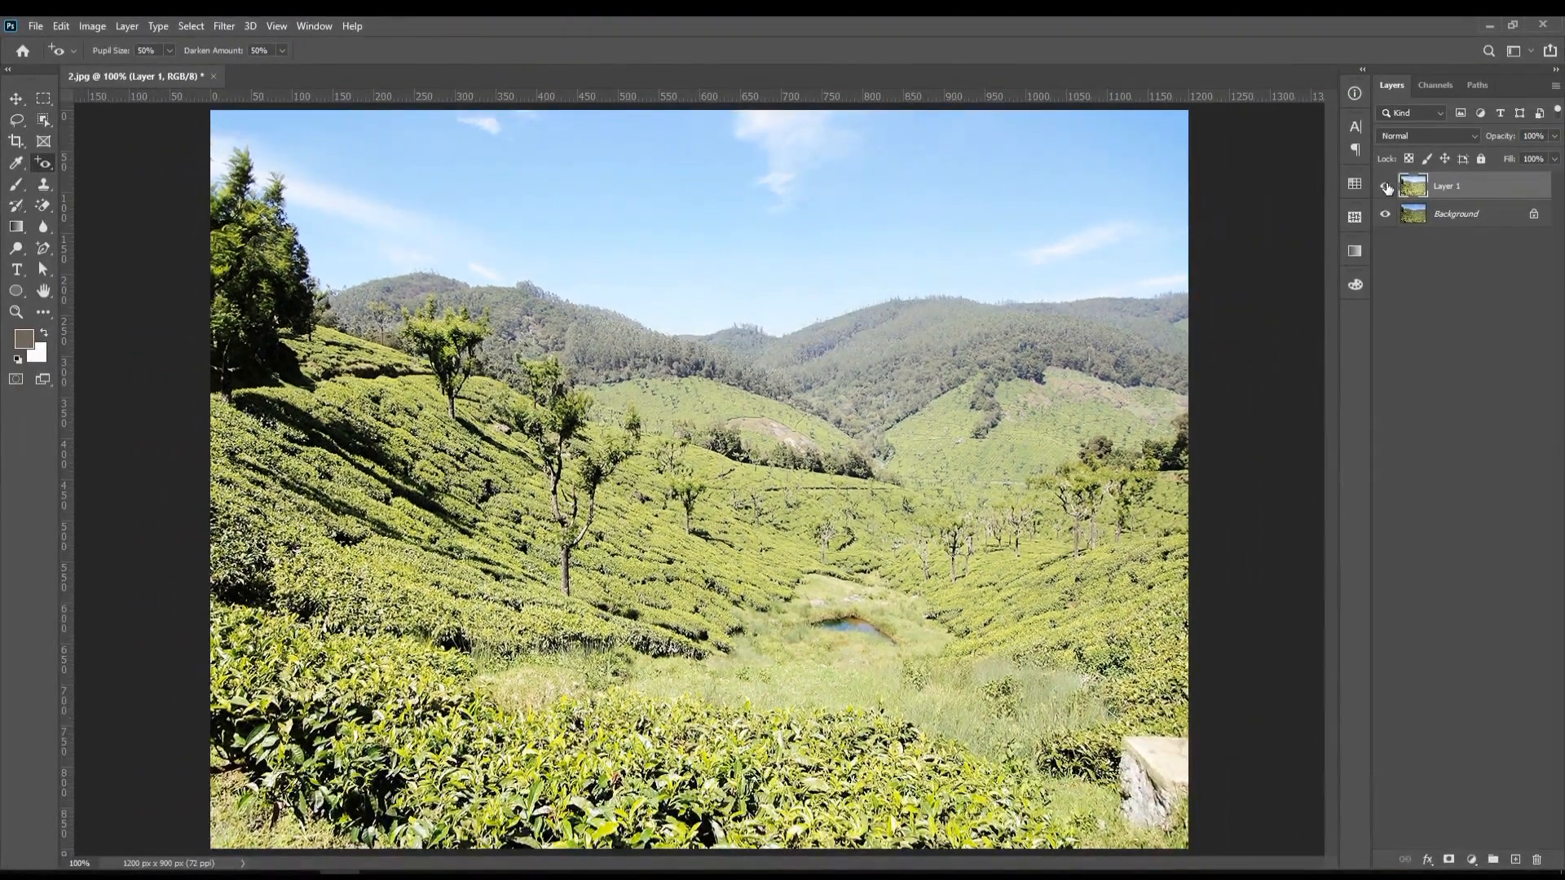
click(1386, 188)
click(1386, 187)
scroll(921, 529, down, 3)
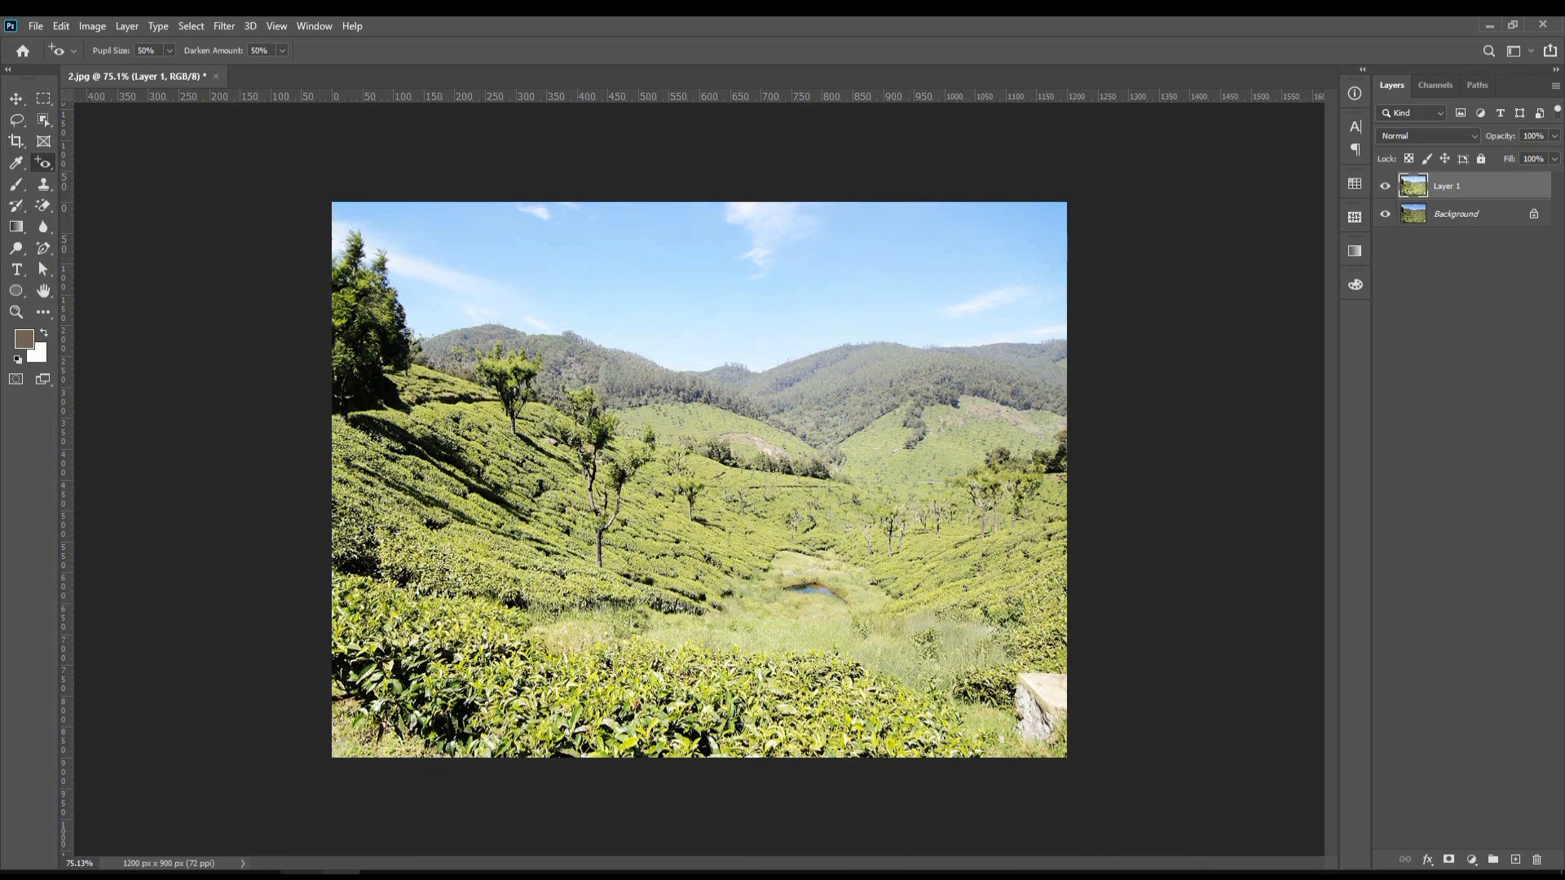
Open 4.jpg from the Lesson06 folder as a separate document and duplicate its background layer.
click(301, 873)
click(833, 464)
drag(836, 467, 850, 75)
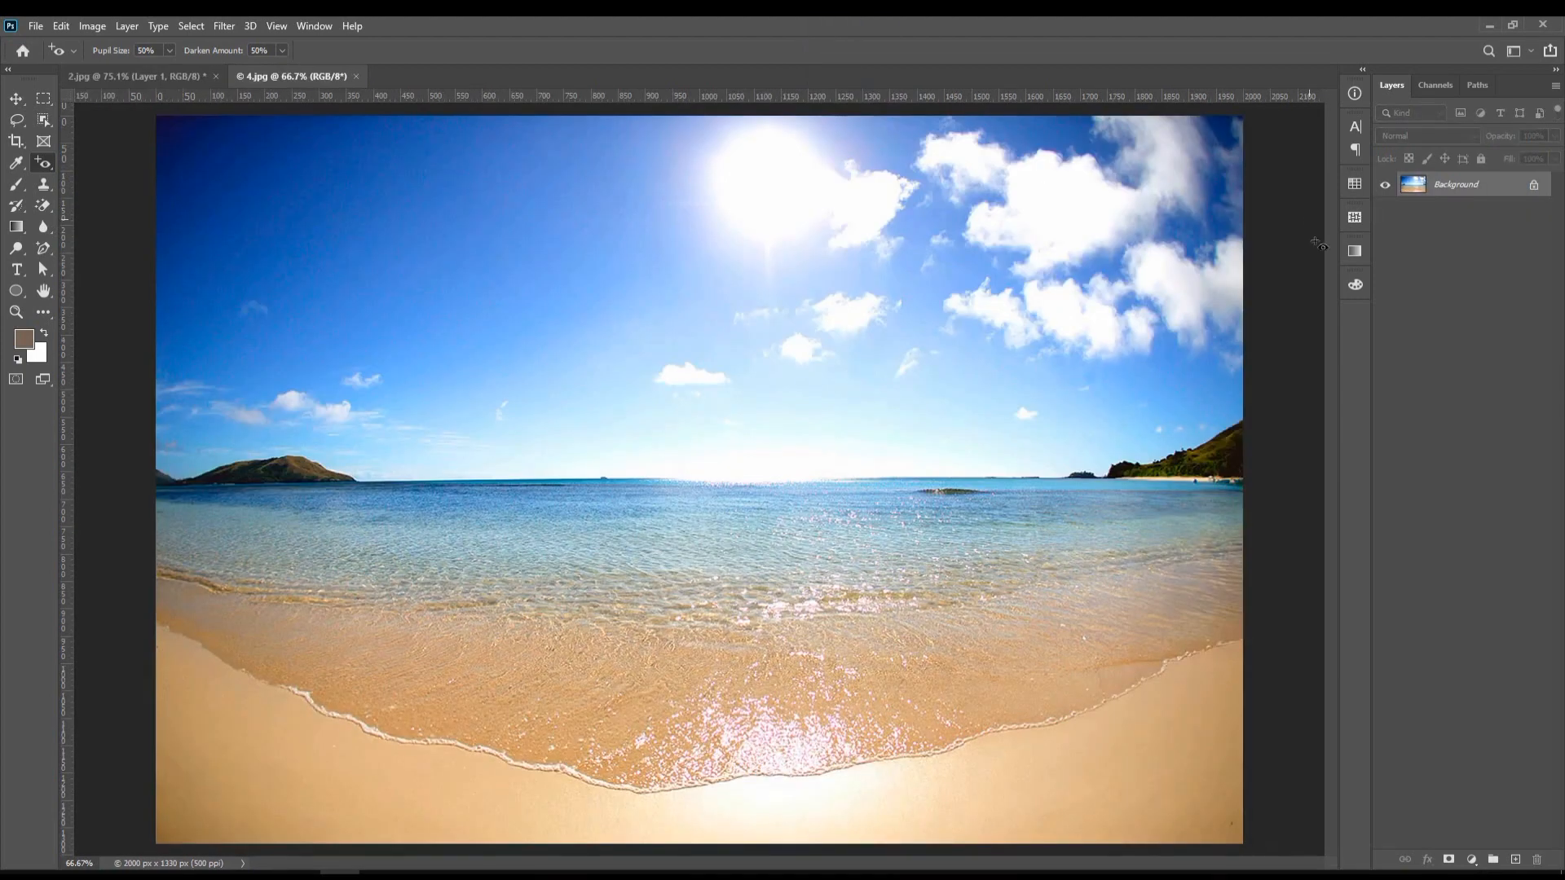
key(ctrl+j)
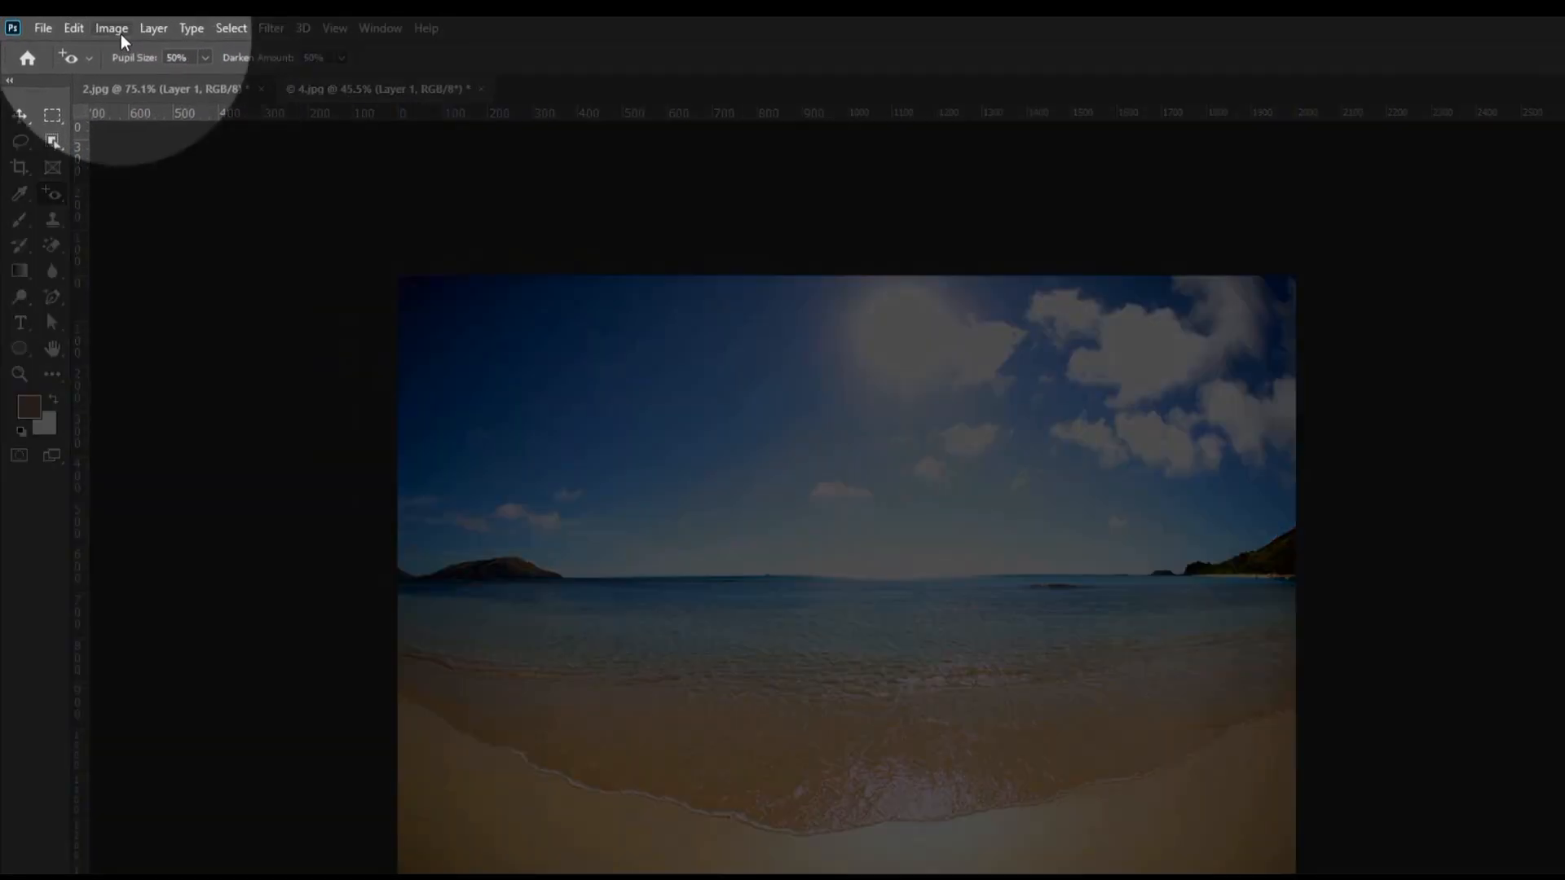
Apply a Vibrance adjustment to the beach copy with vibrance +100 and saturation +31, and toggle the layer to compare before and after.
click(96, 29)
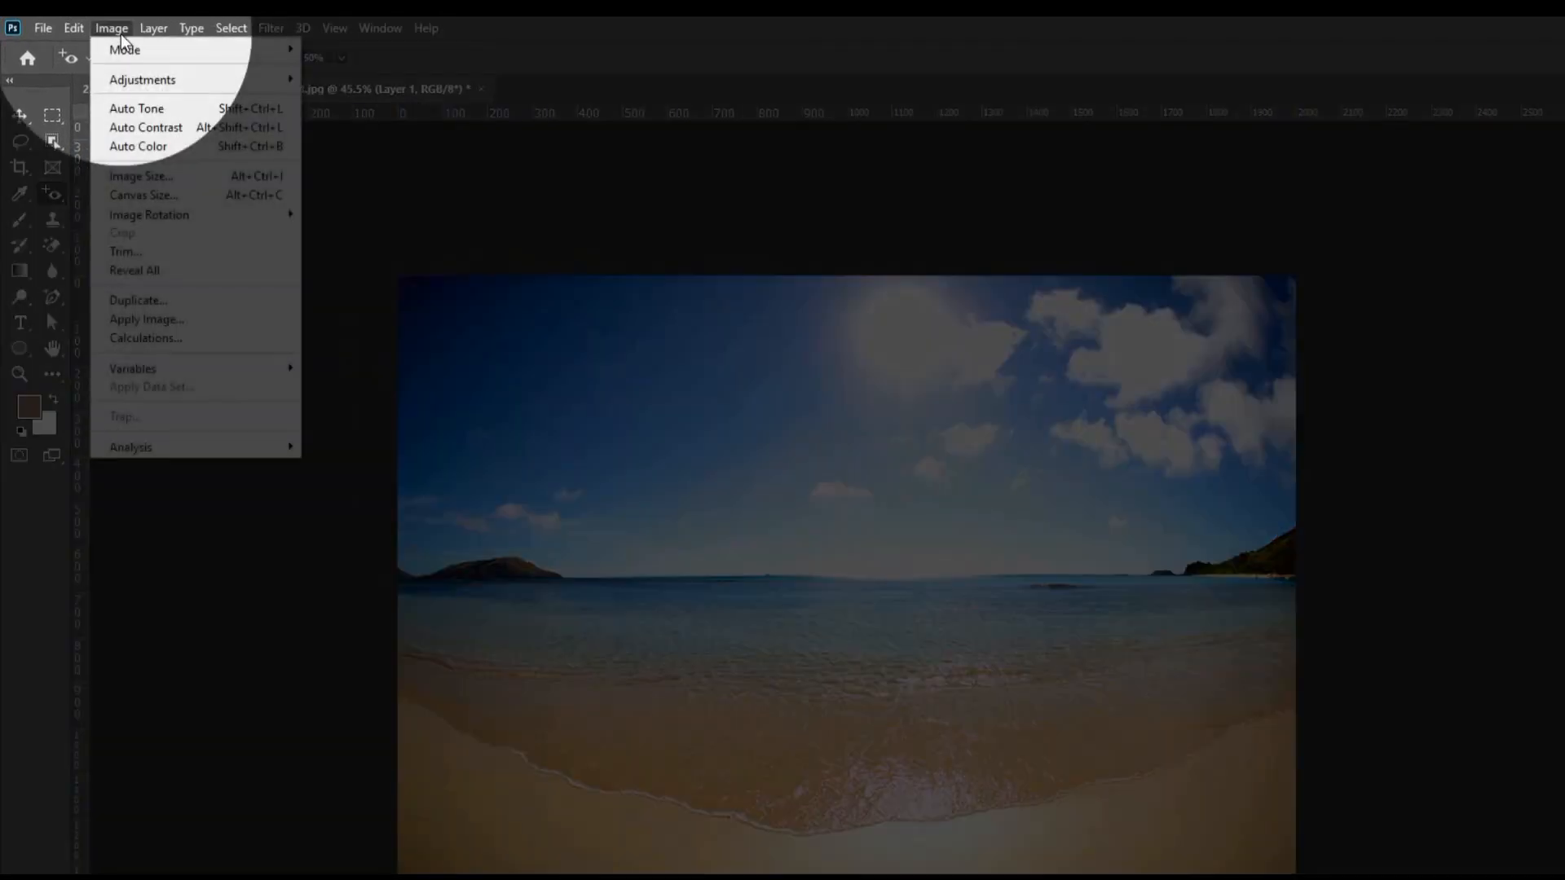
mouse_move(261, 81)
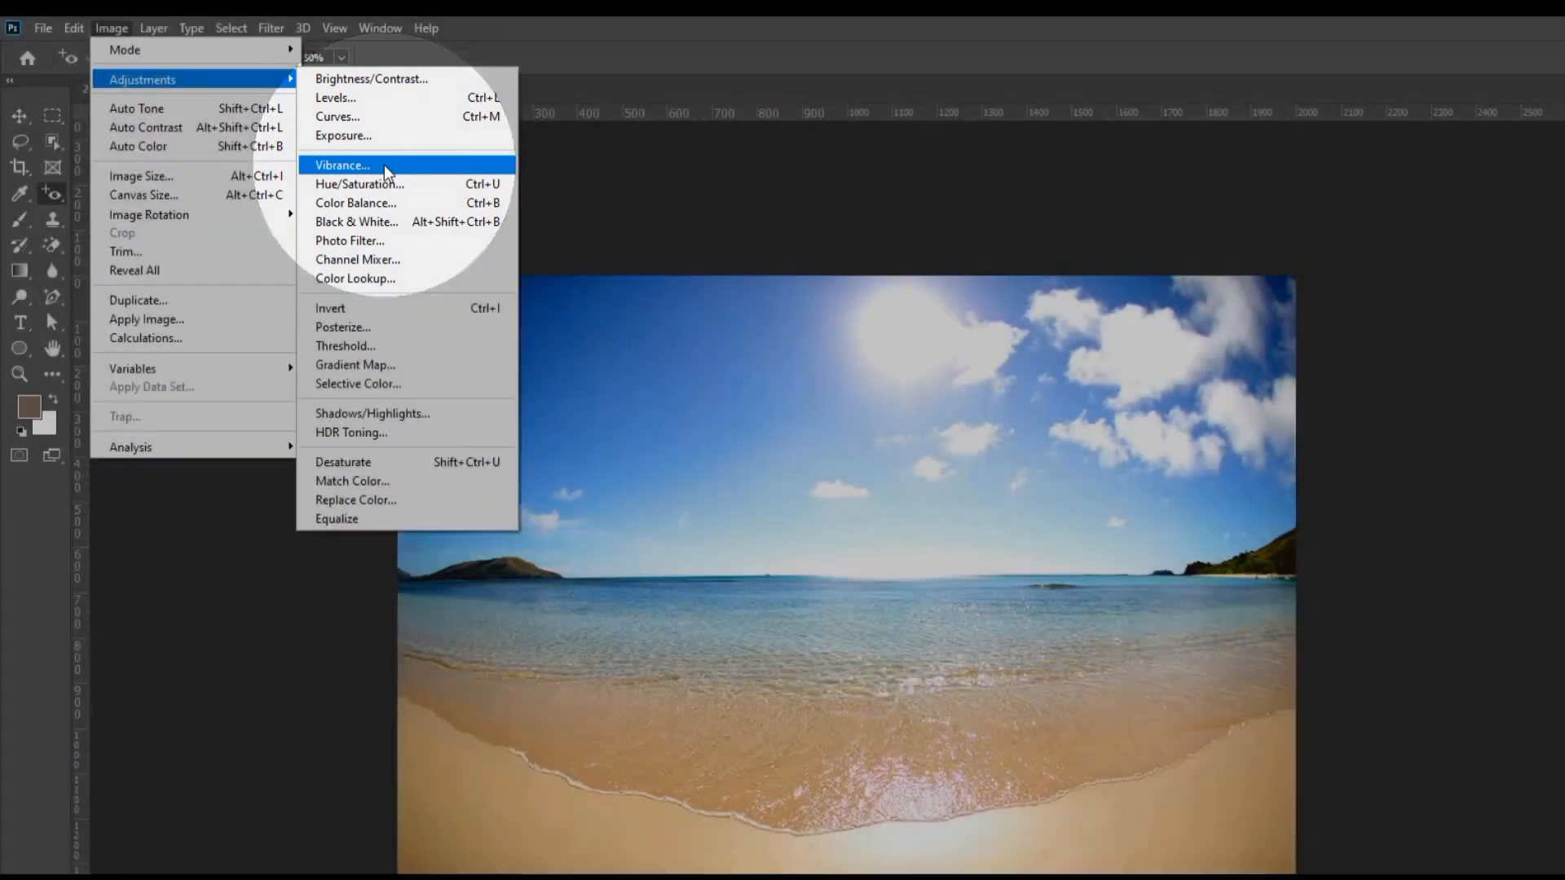
click(386, 166)
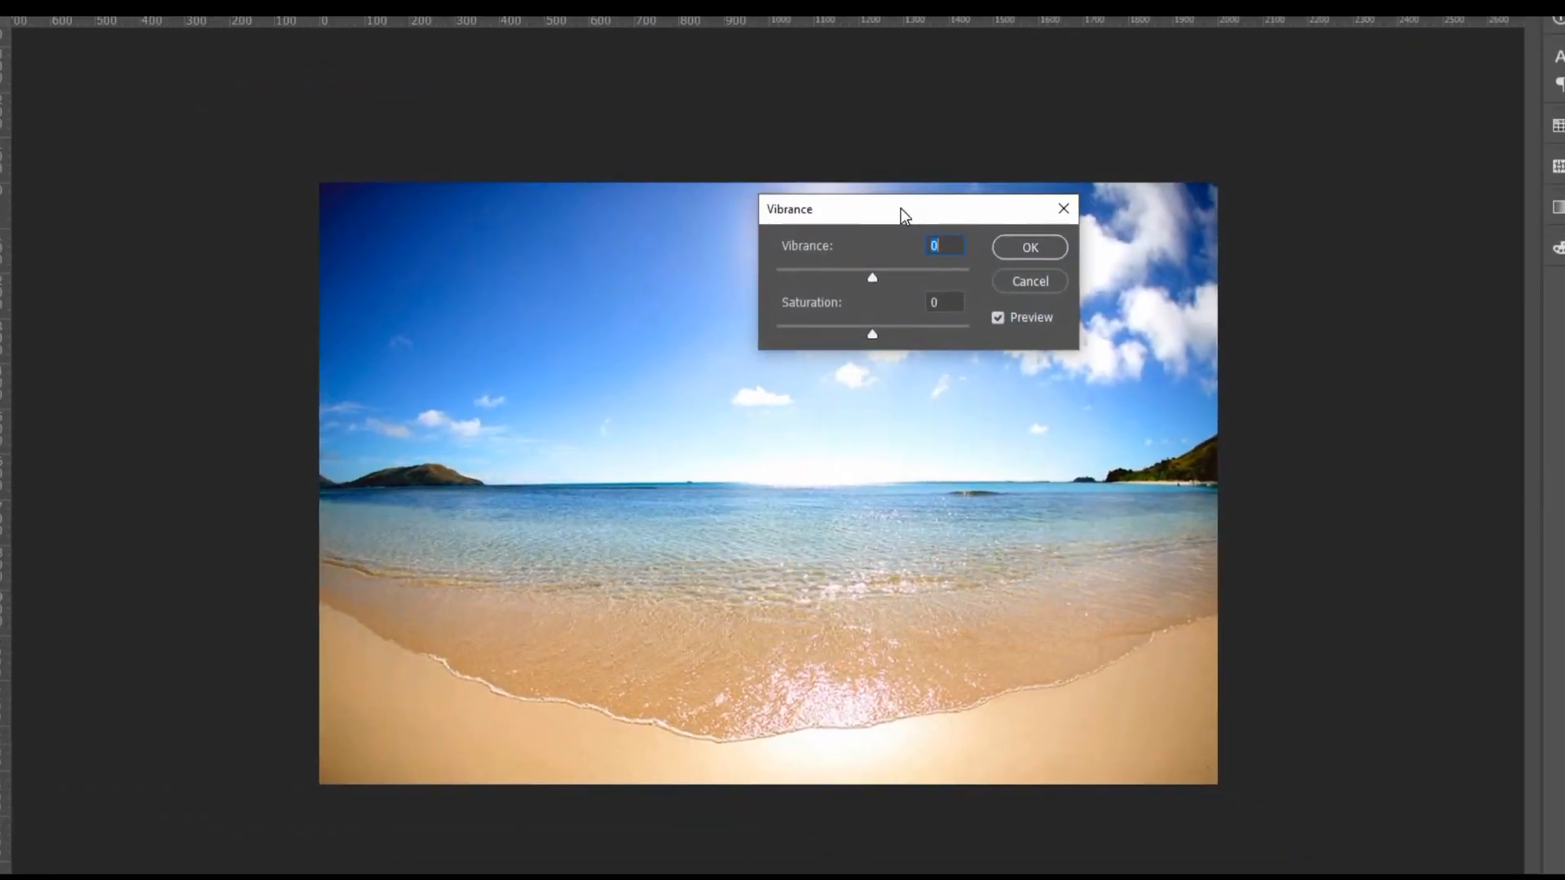
drag(874, 280, 970, 277)
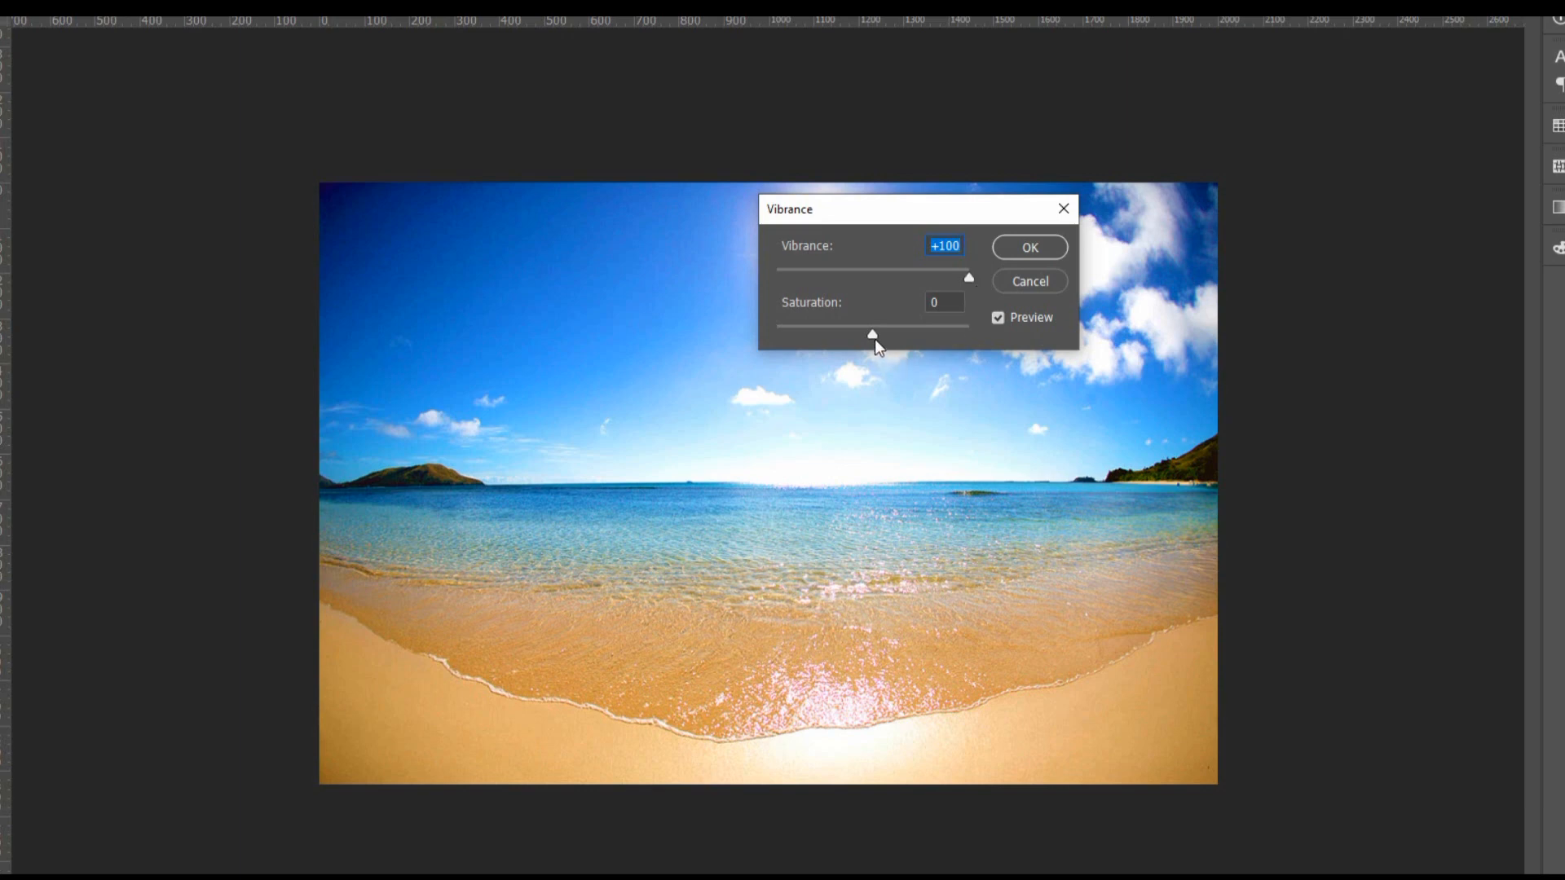
drag(874, 337, 911, 336)
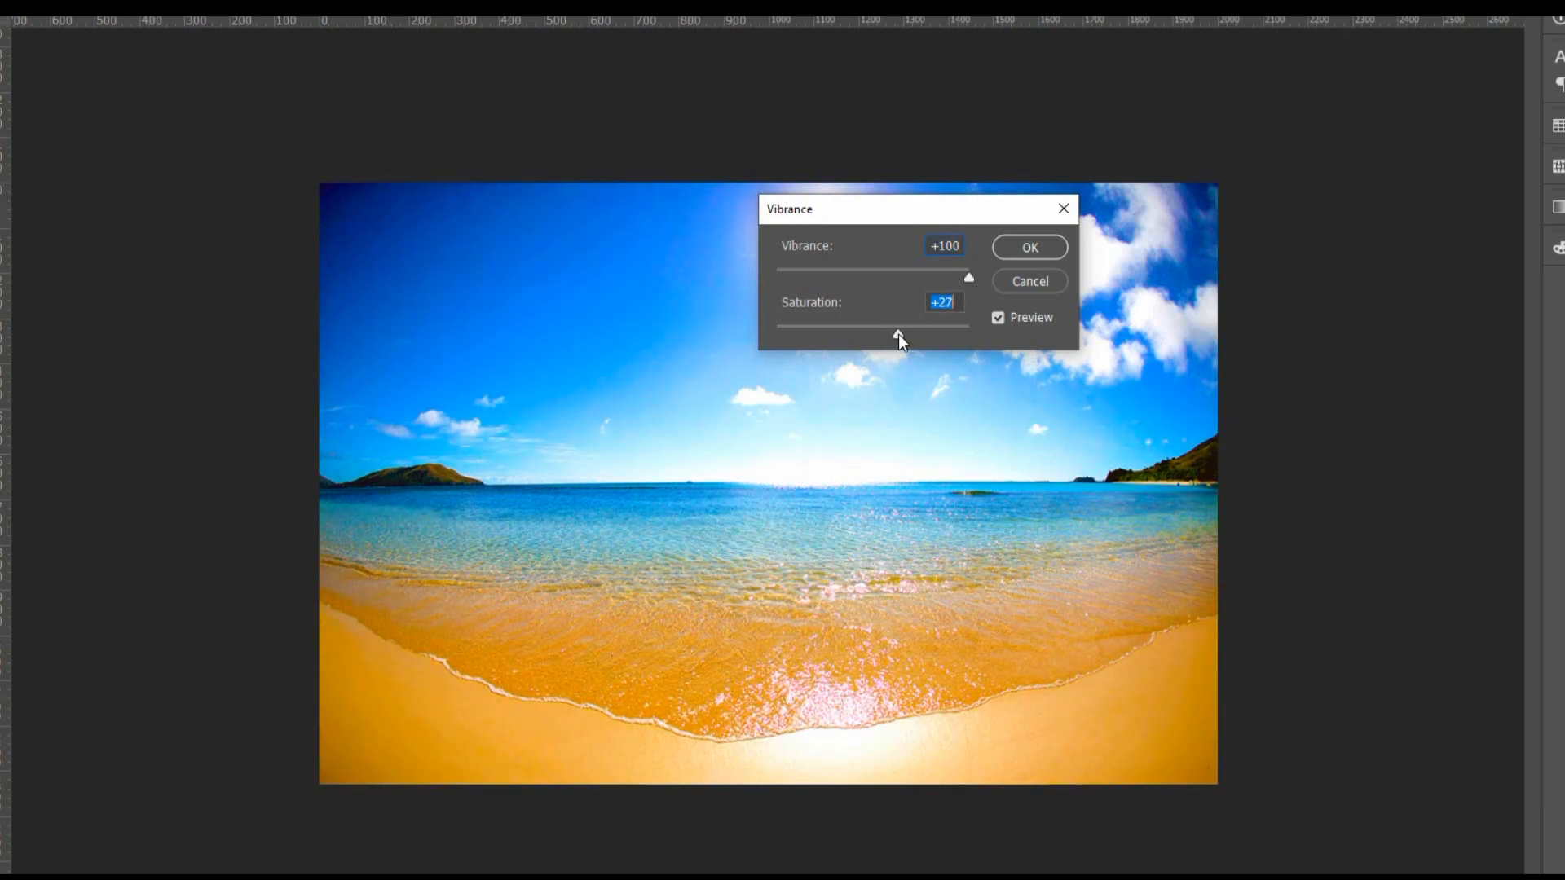
drag(898, 334, 903, 334)
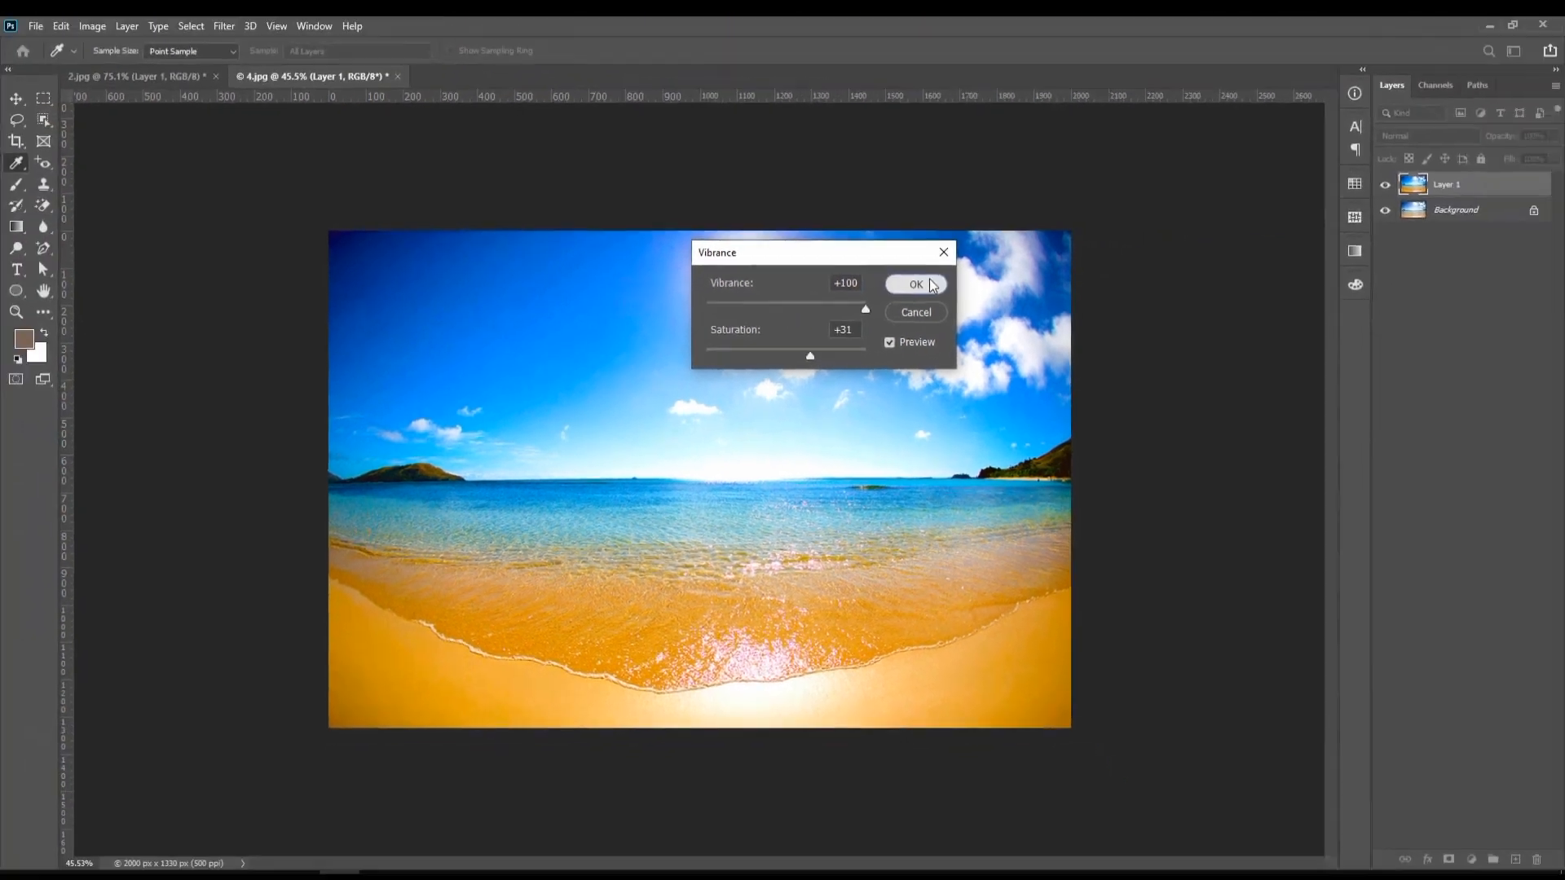
click(916, 285)
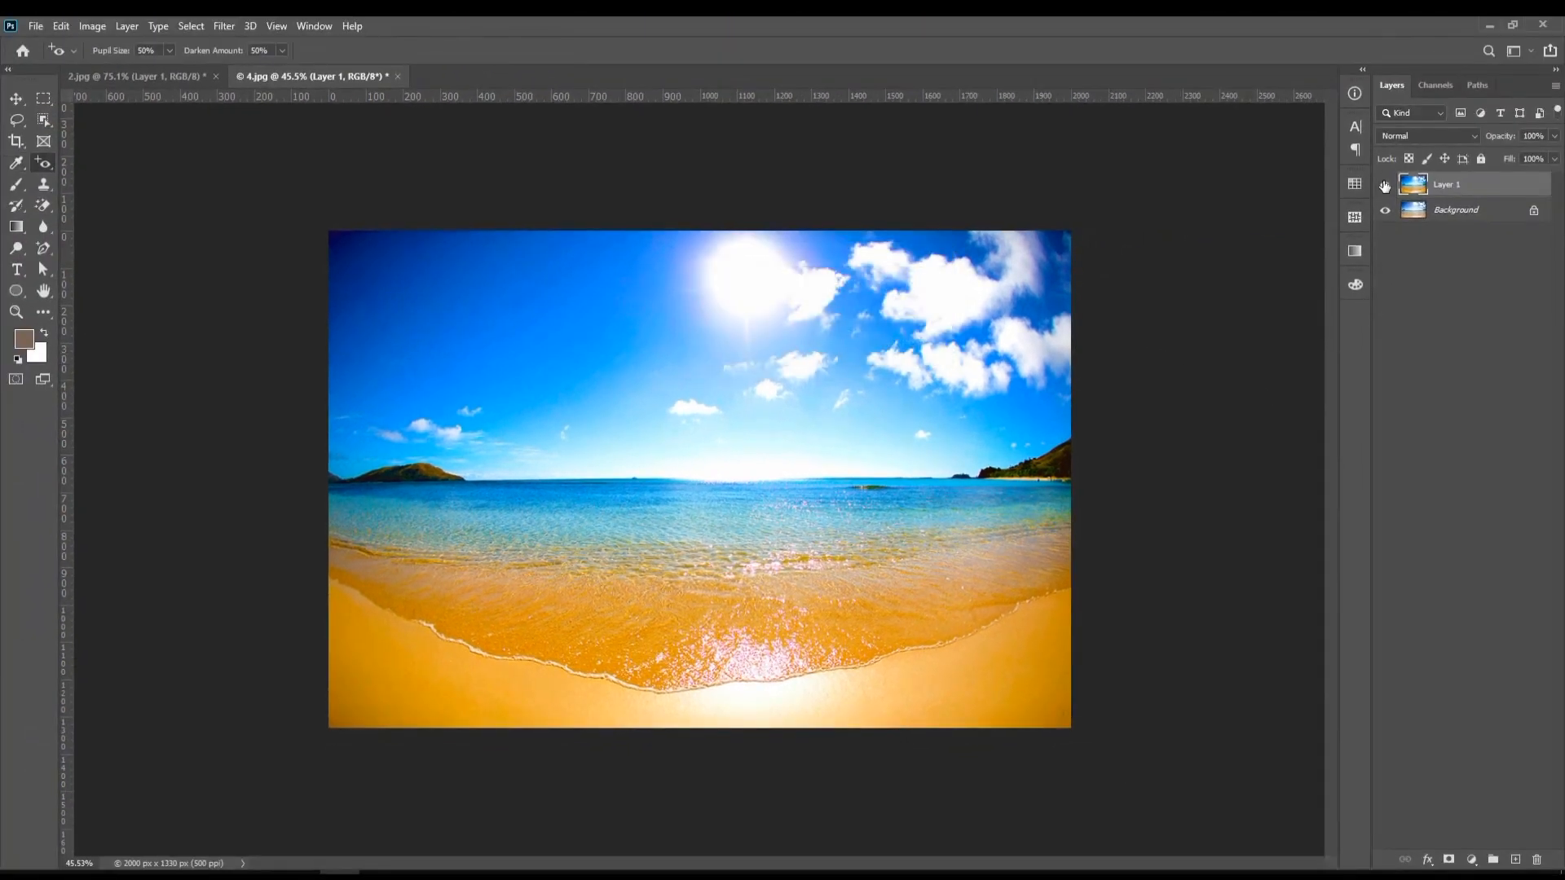
click(1385, 187)
click(1385, 187)
Open 8.jpg from the Lesson06 folder as a separate document and duplicate its background layer.
click(300, 872)
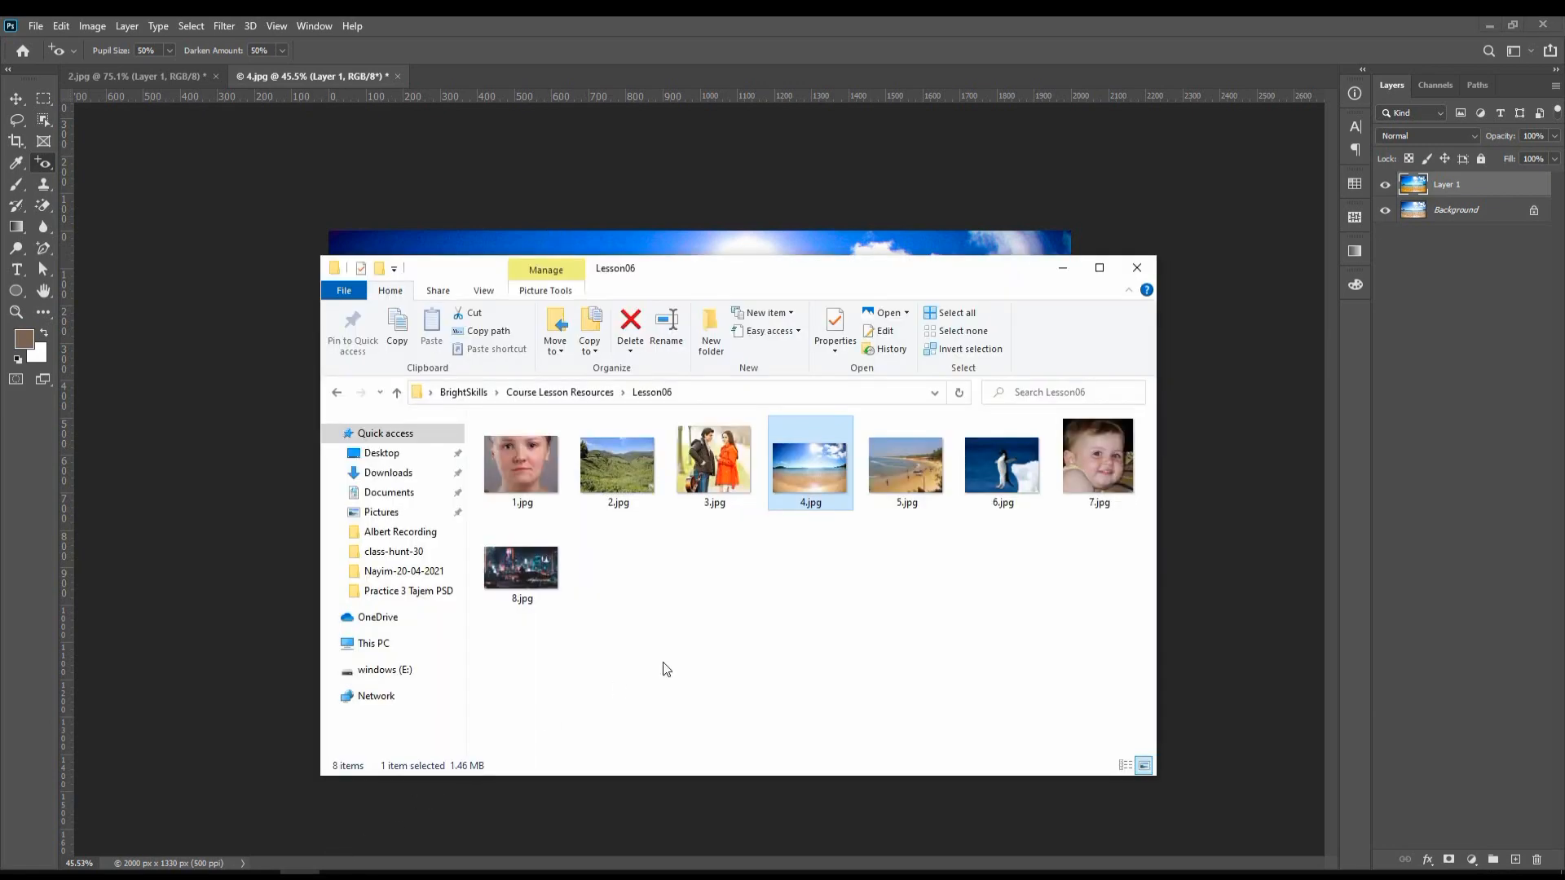
click(537, 589)
drag(507, 574, 679, 67)
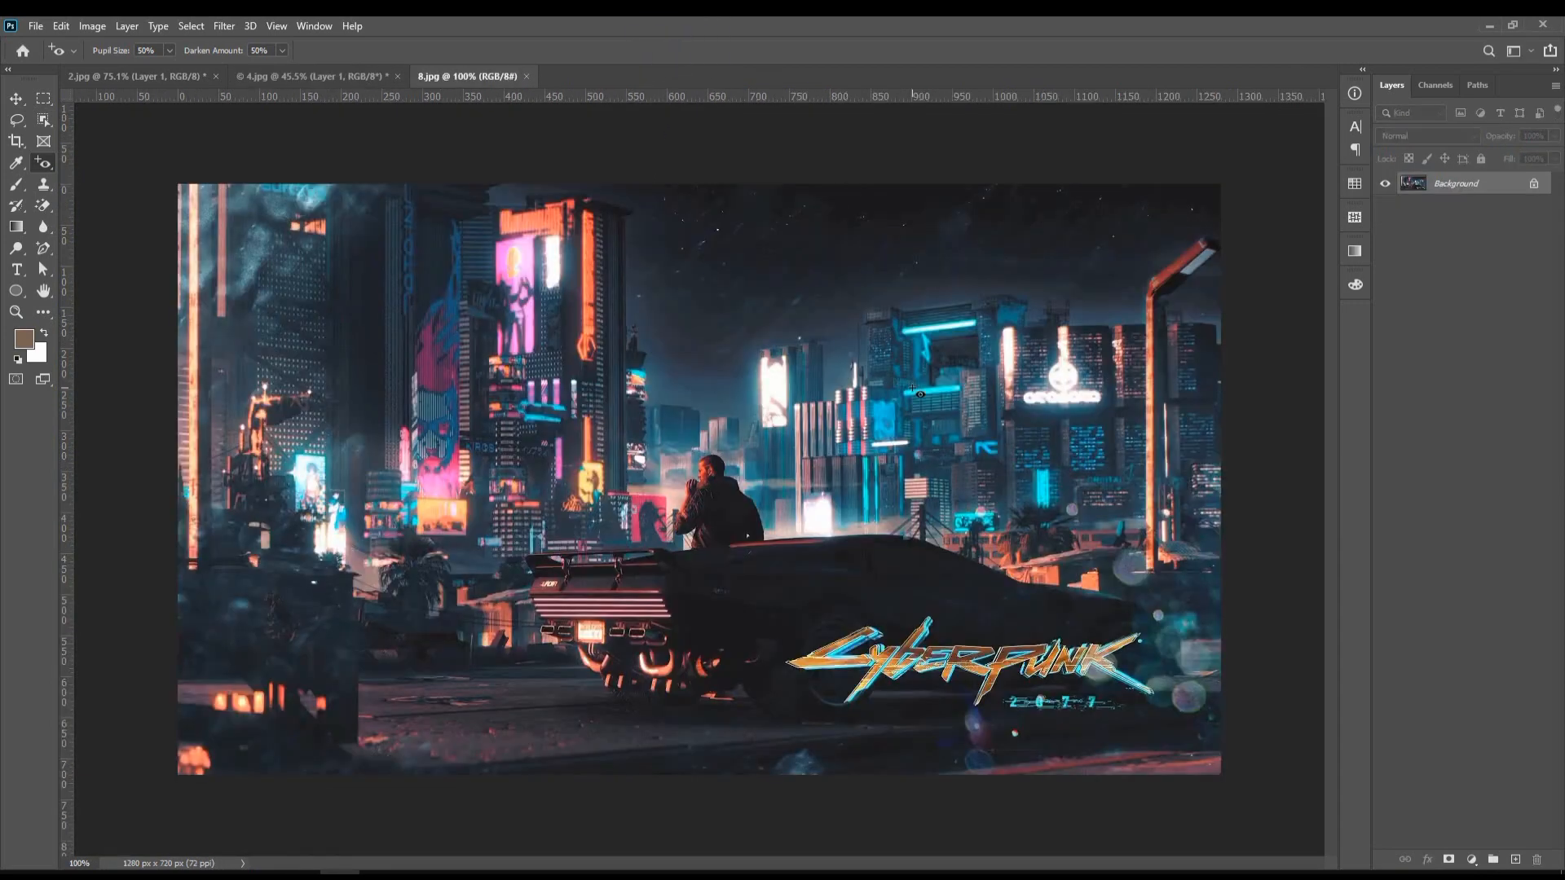
key(ctrl+j)
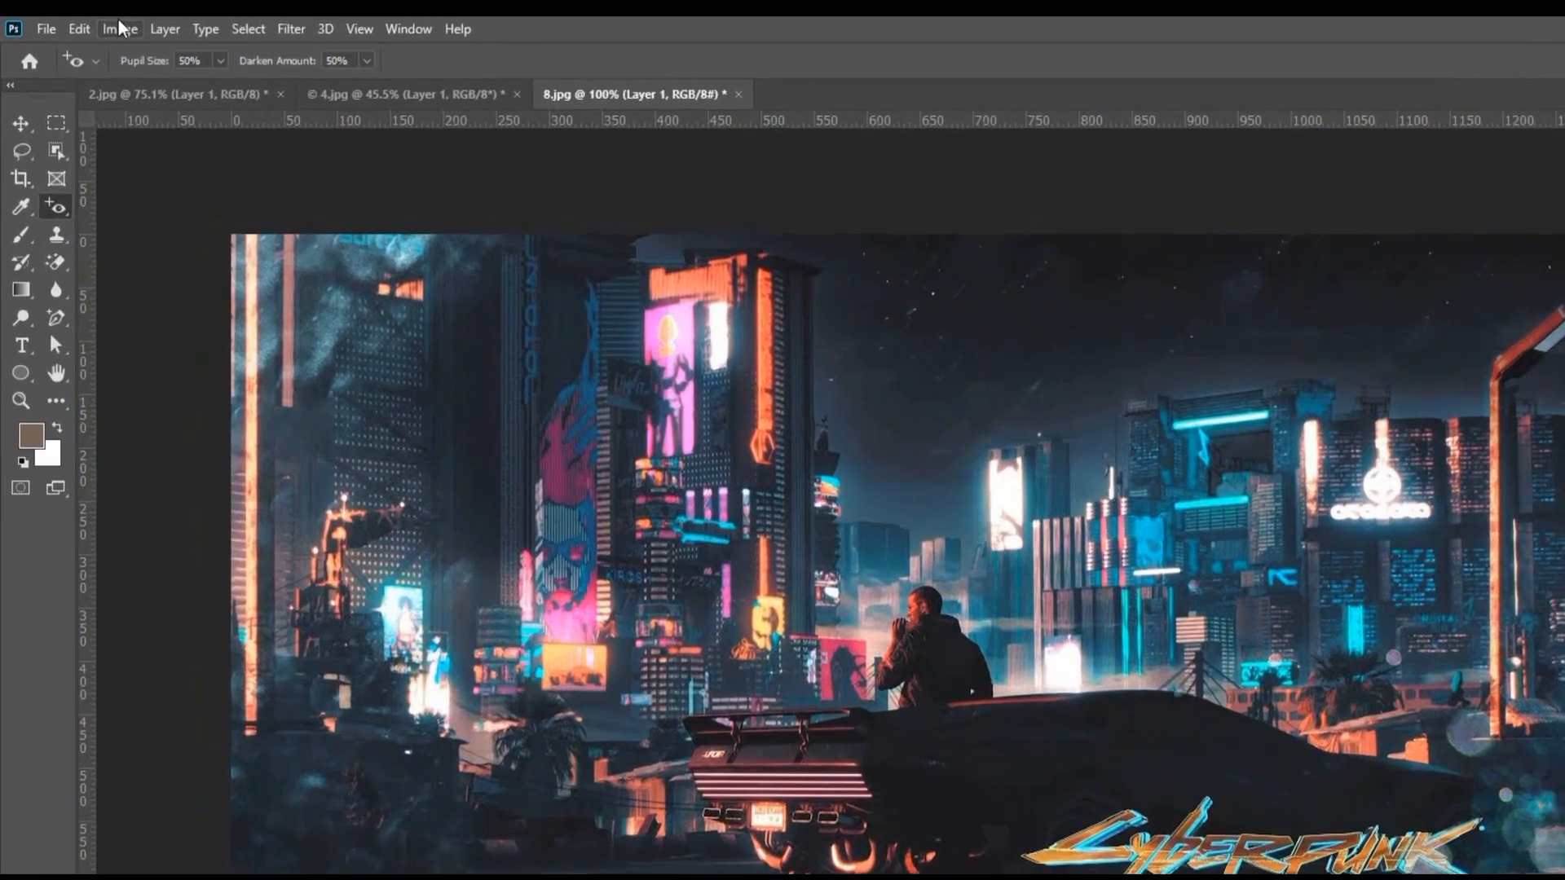
Apply Levels to the city copy with input black point 9 and white point 236, and toggle the layer to compare before and after.
click(119, 28)
mouse_move(267, 84)
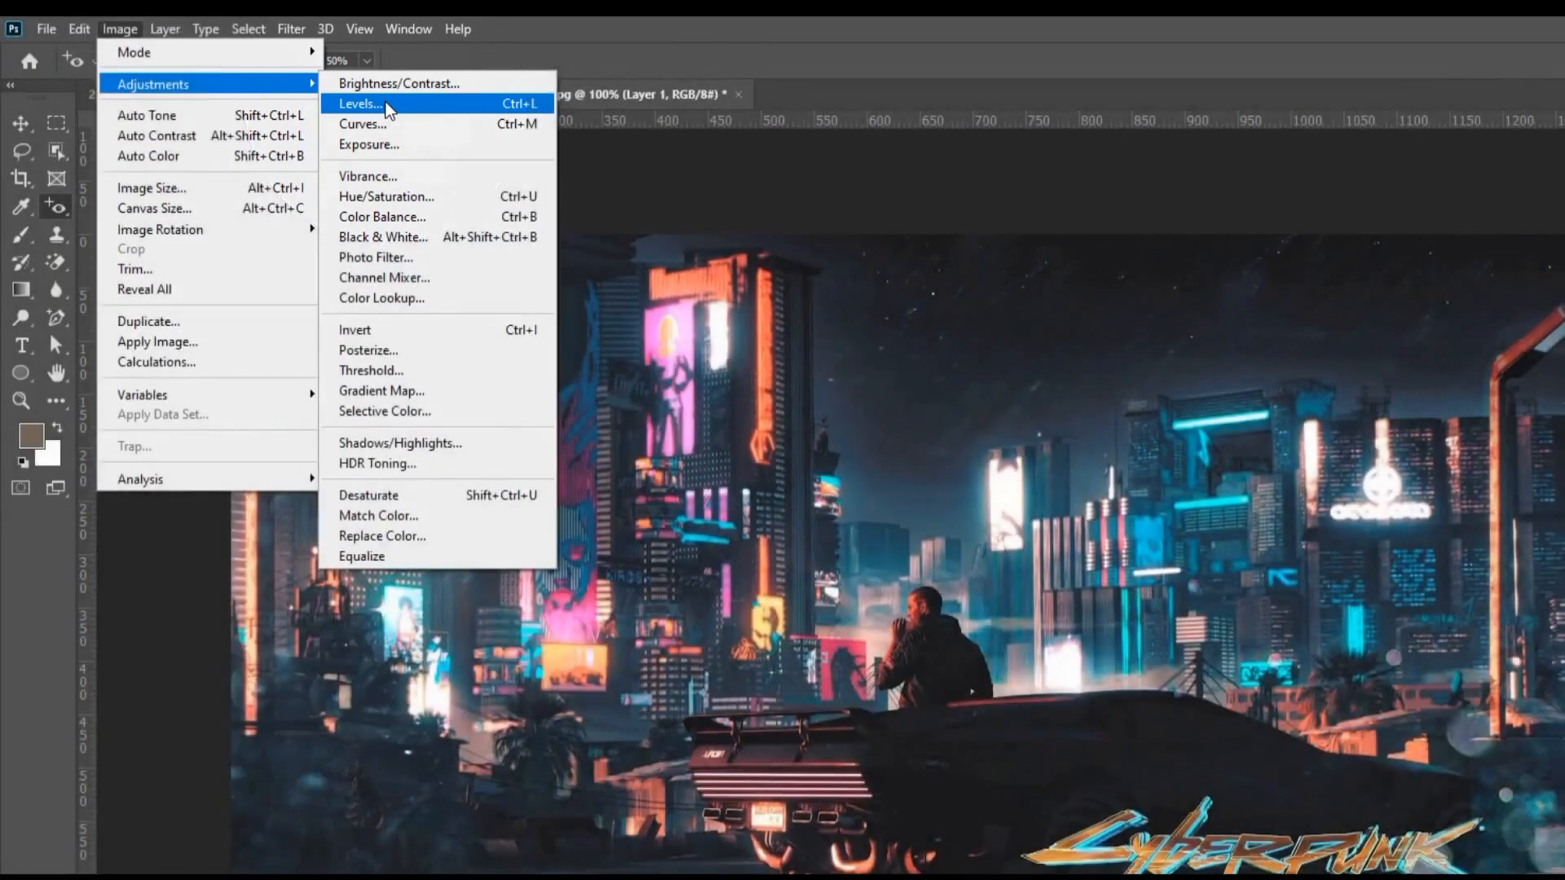
click(360, 104)
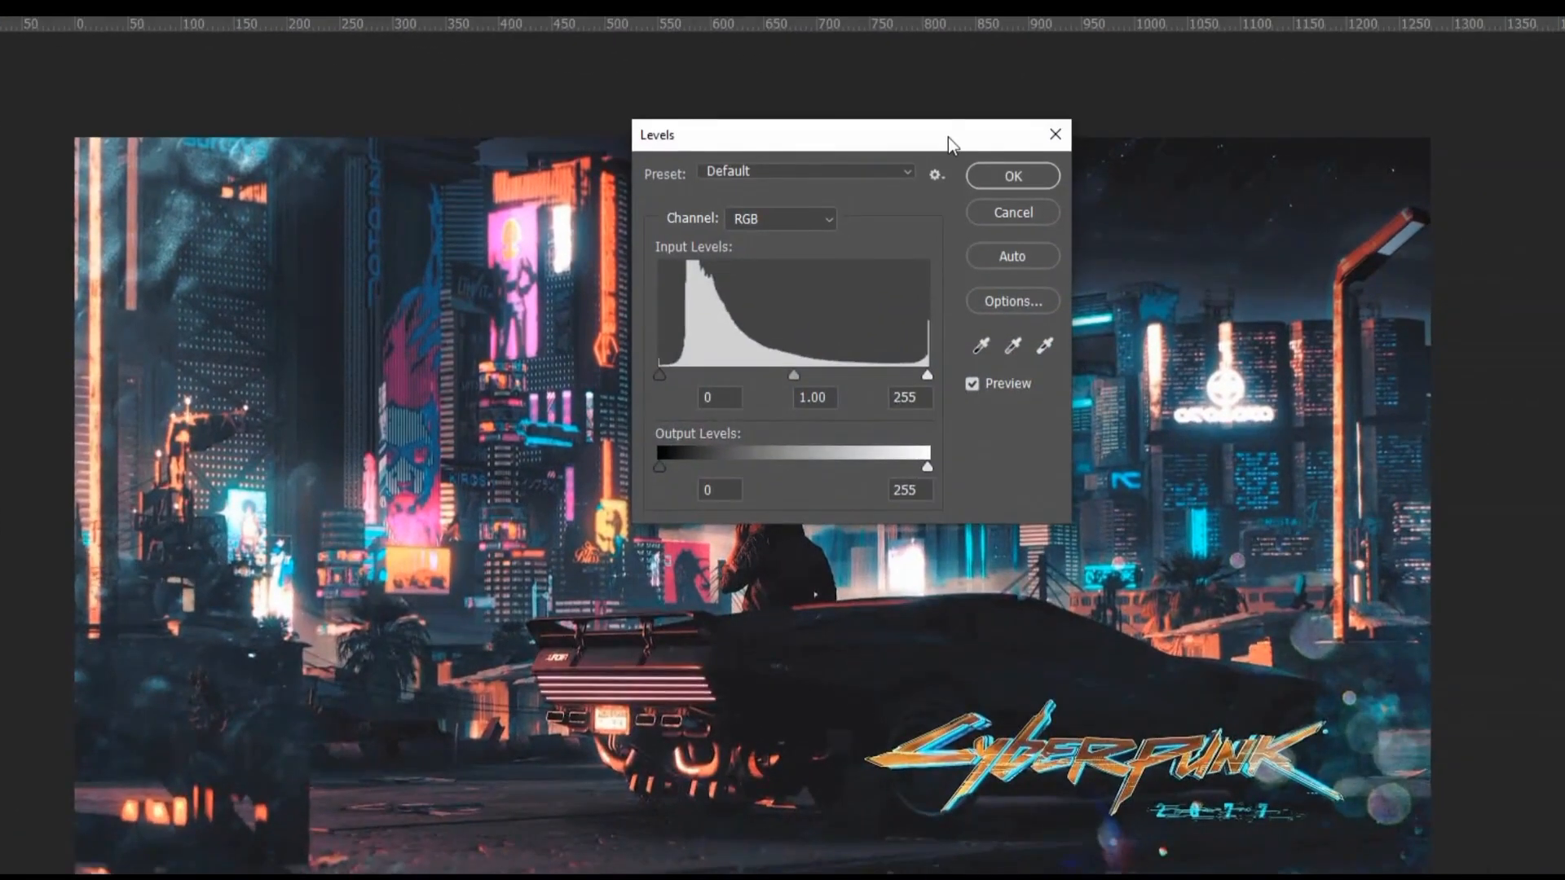
drag(947, 138, 1175, 129)
mouse_move(887, 366)
mouse_down()
mouse_move(931, 365)
mouse_move(869, 361)
mouse_up()
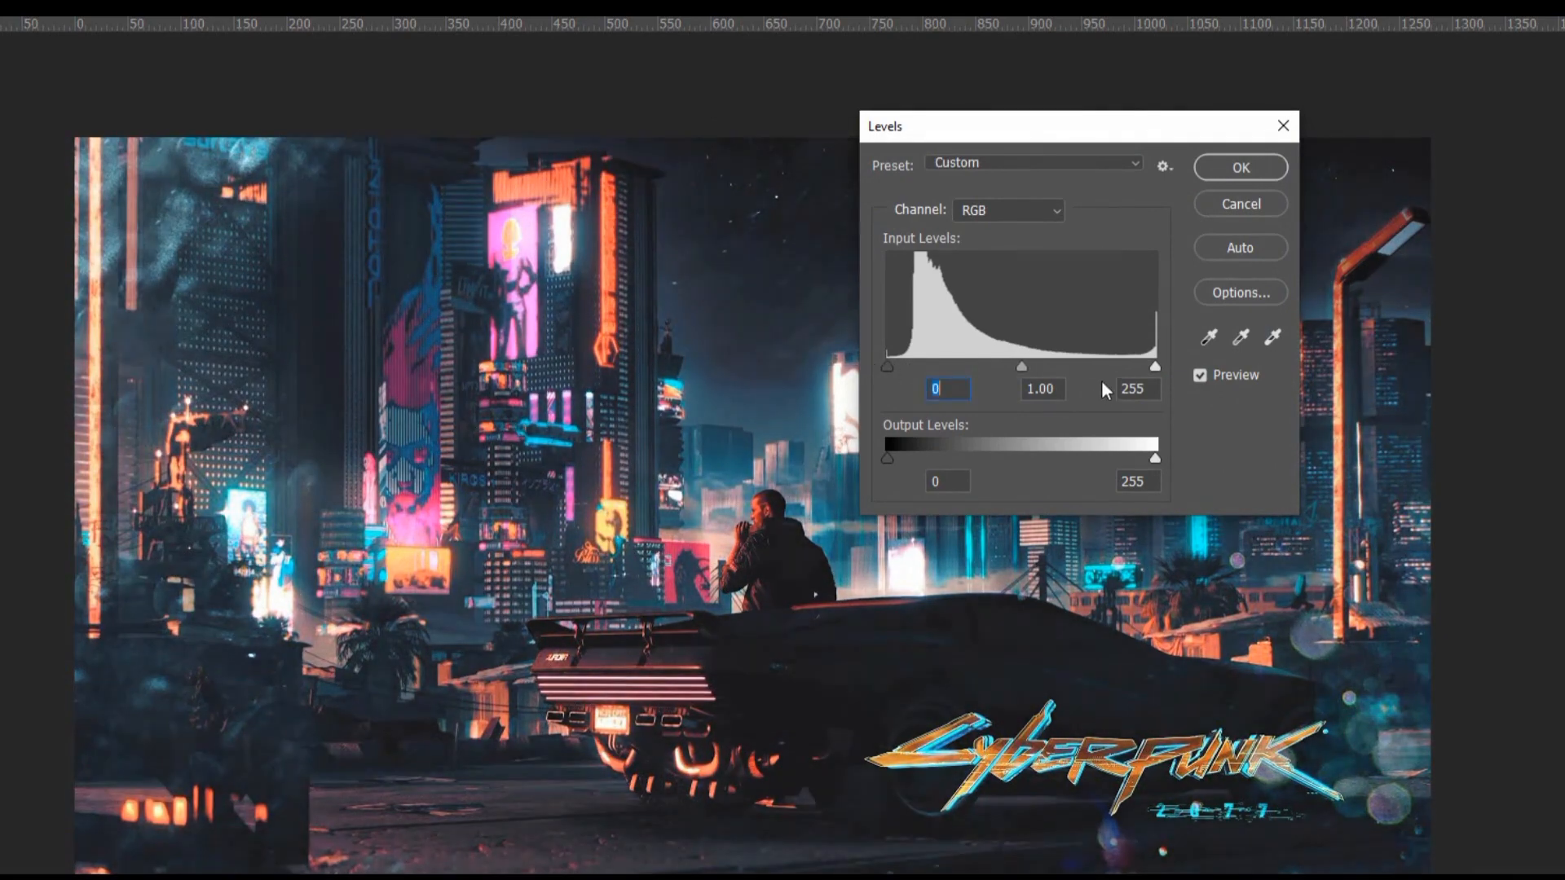
drag(1151, 369, 1128, 368)
drag(1083, 126, 1357, 142)
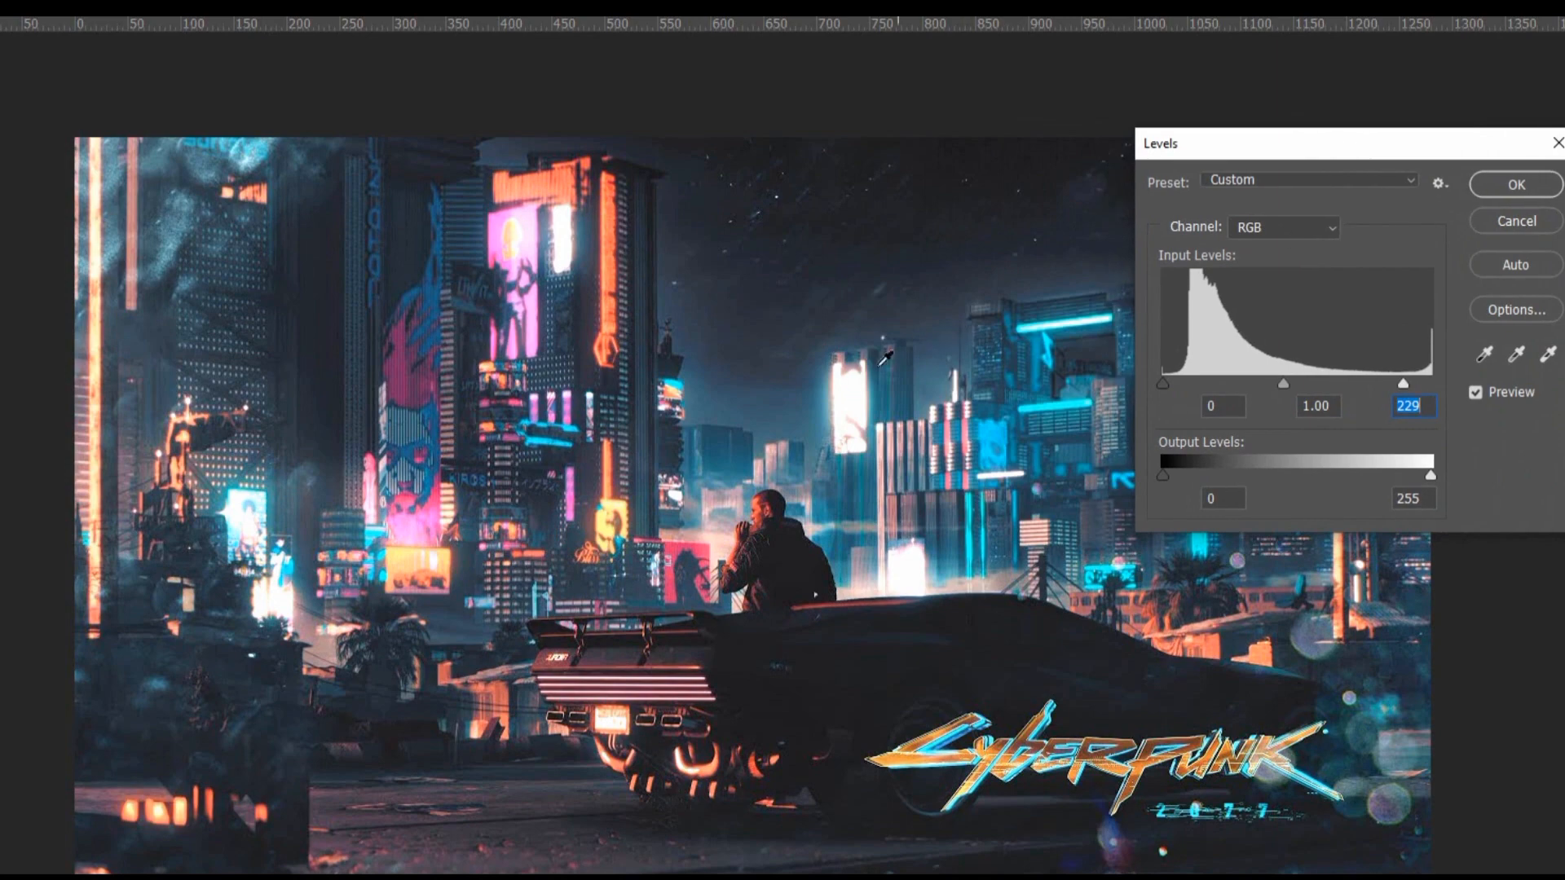
mouse_move(1405, 384)
mouse_down()
mouse_move(1274, 385)
mouse_move(1489, 394)
mouse_move(1410, 385)
mouse_up()
drag(1163, 385, 1169, 388)
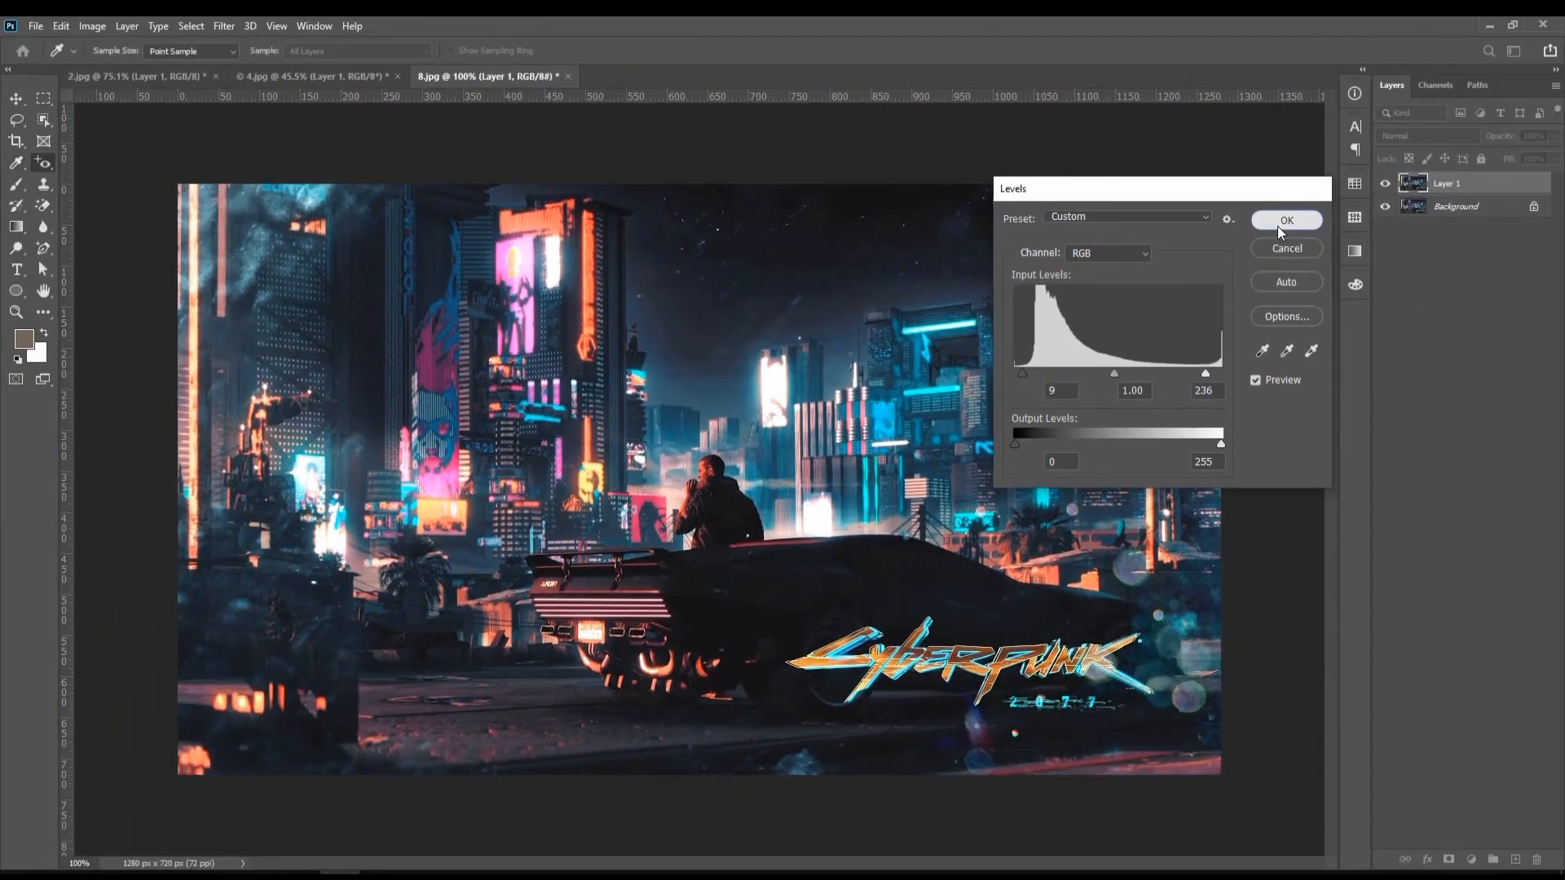
click(1508, 188)
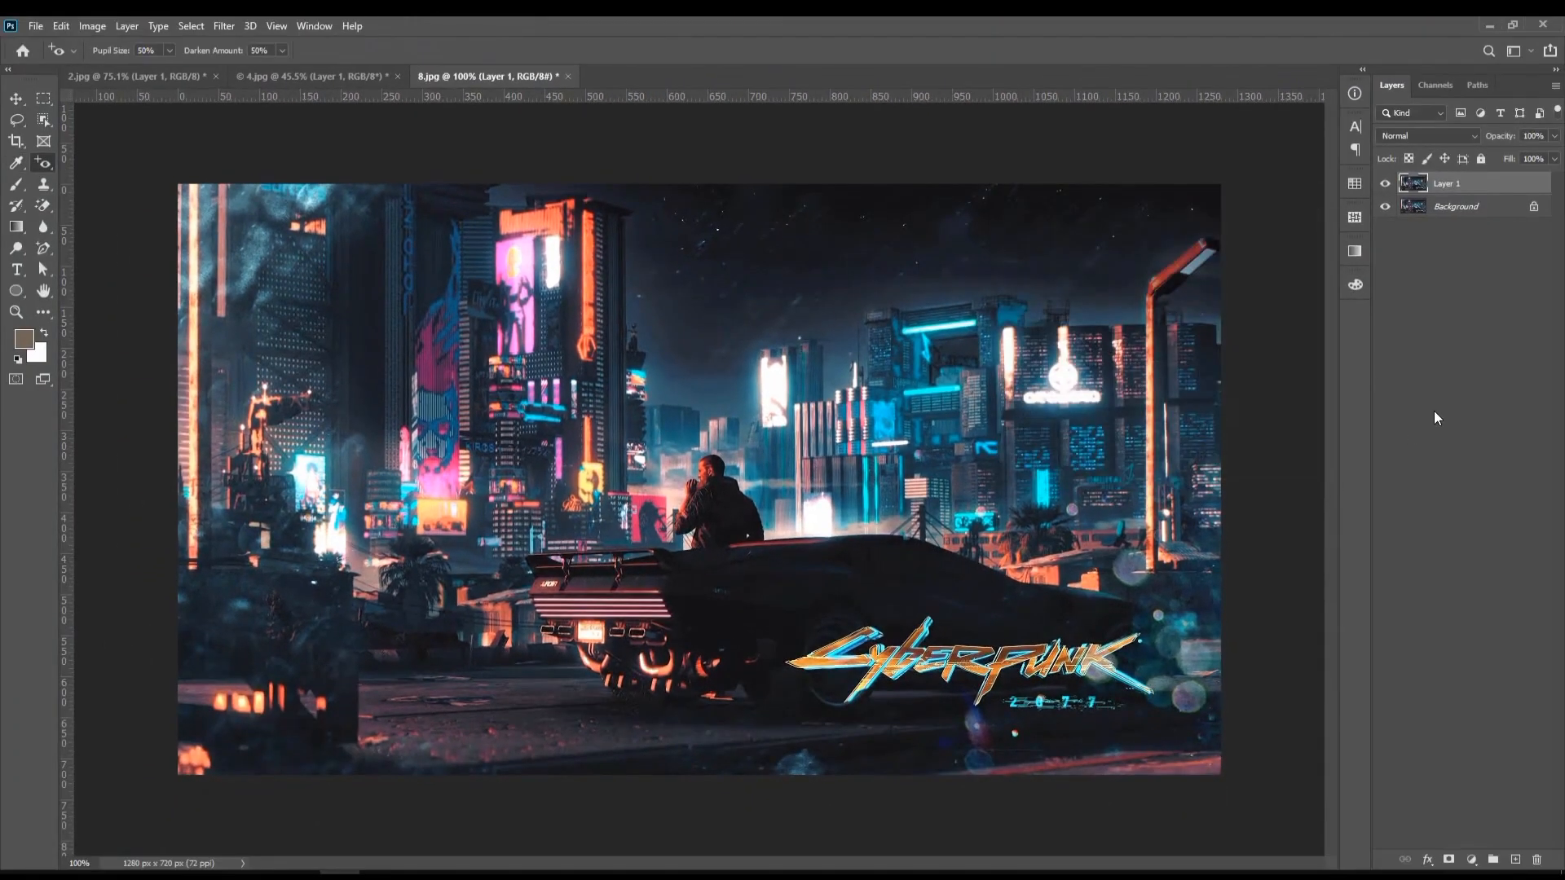
click(1386, 184)
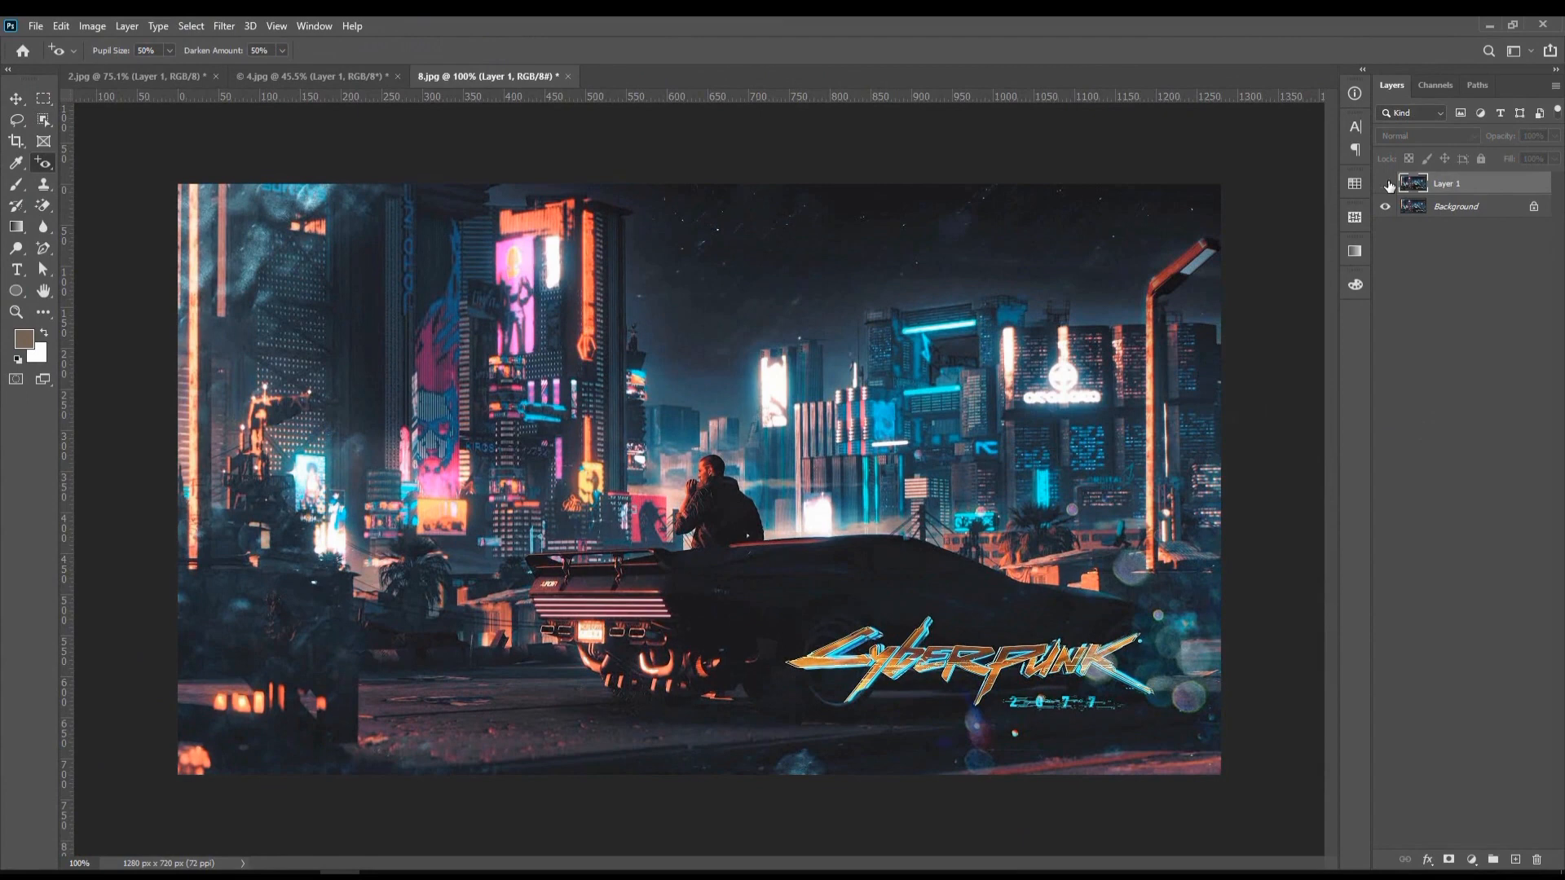
click(1386, 185)
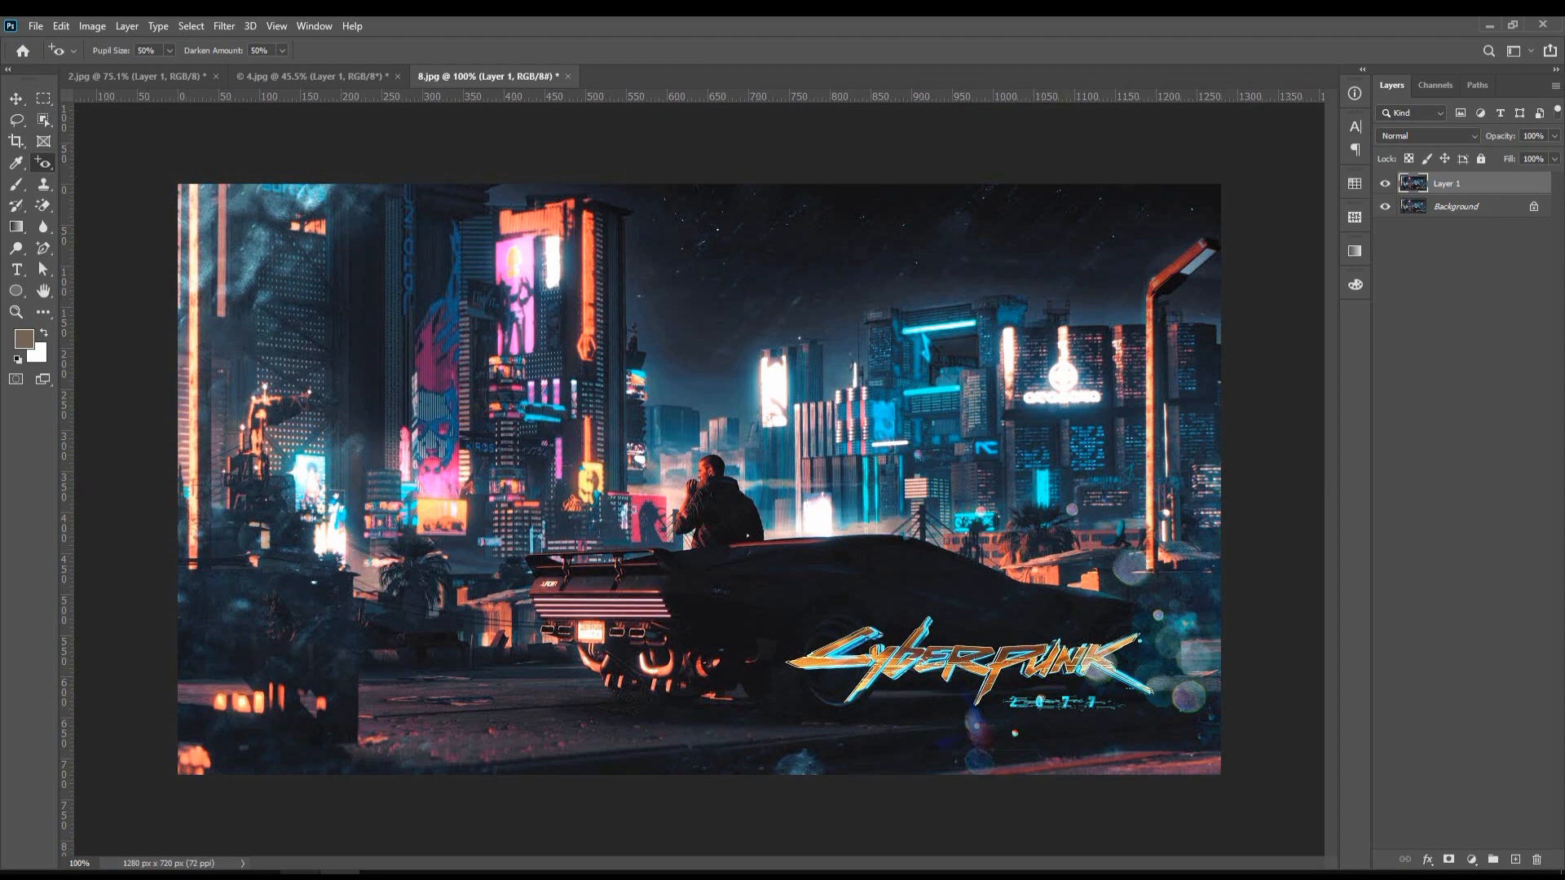
Open 3.jpg from the Lesson06 folder as a separate document and duplicate its background layer.
click(301, 876)
drag(718, 457, 775, 82)
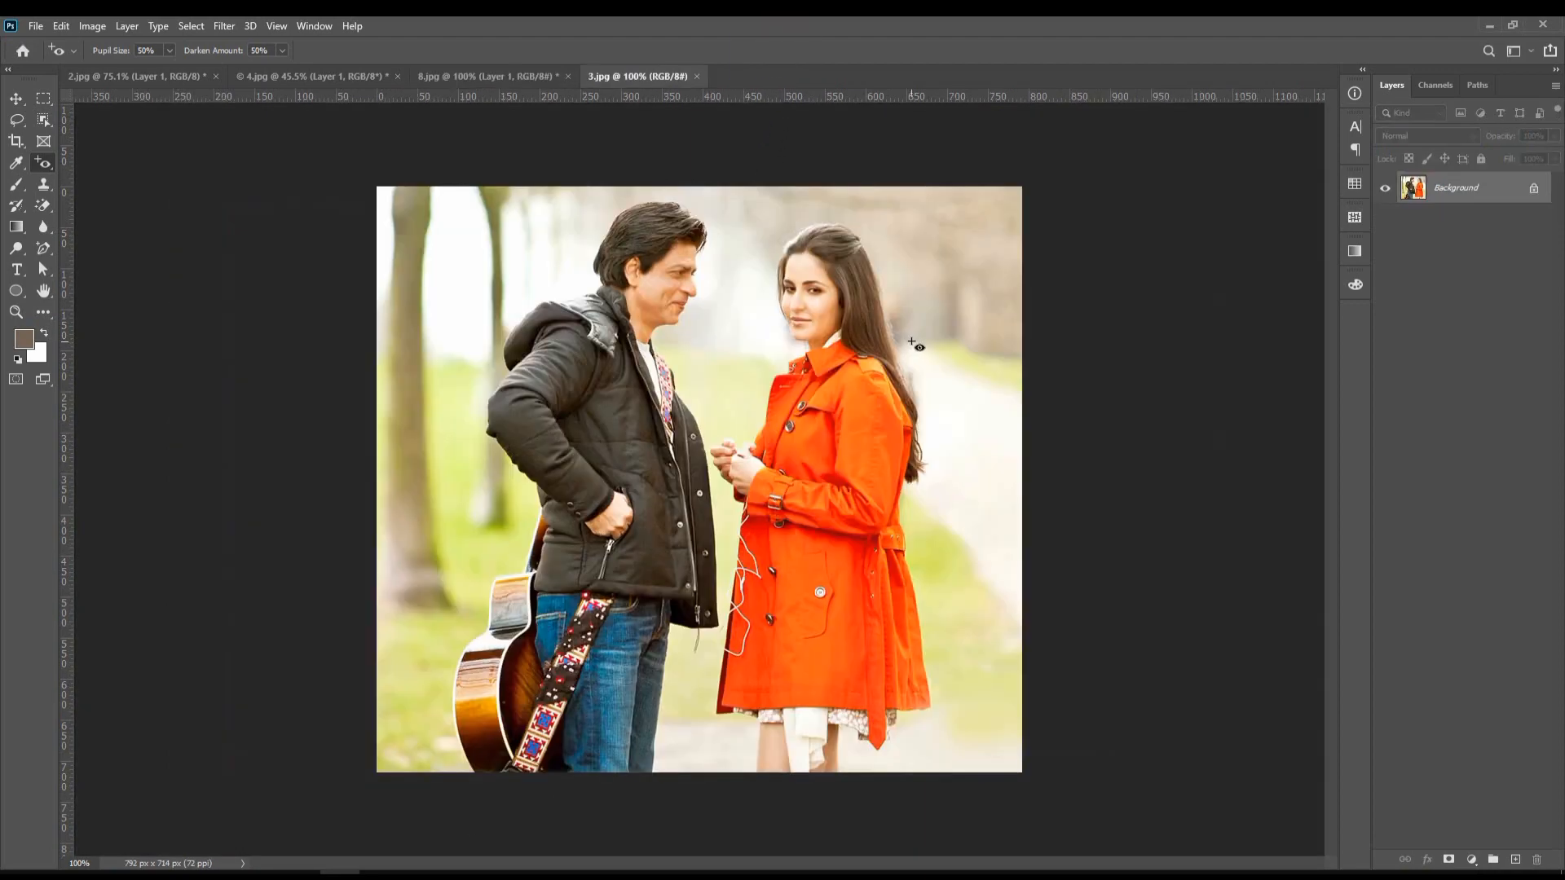
key(ctrl+j)
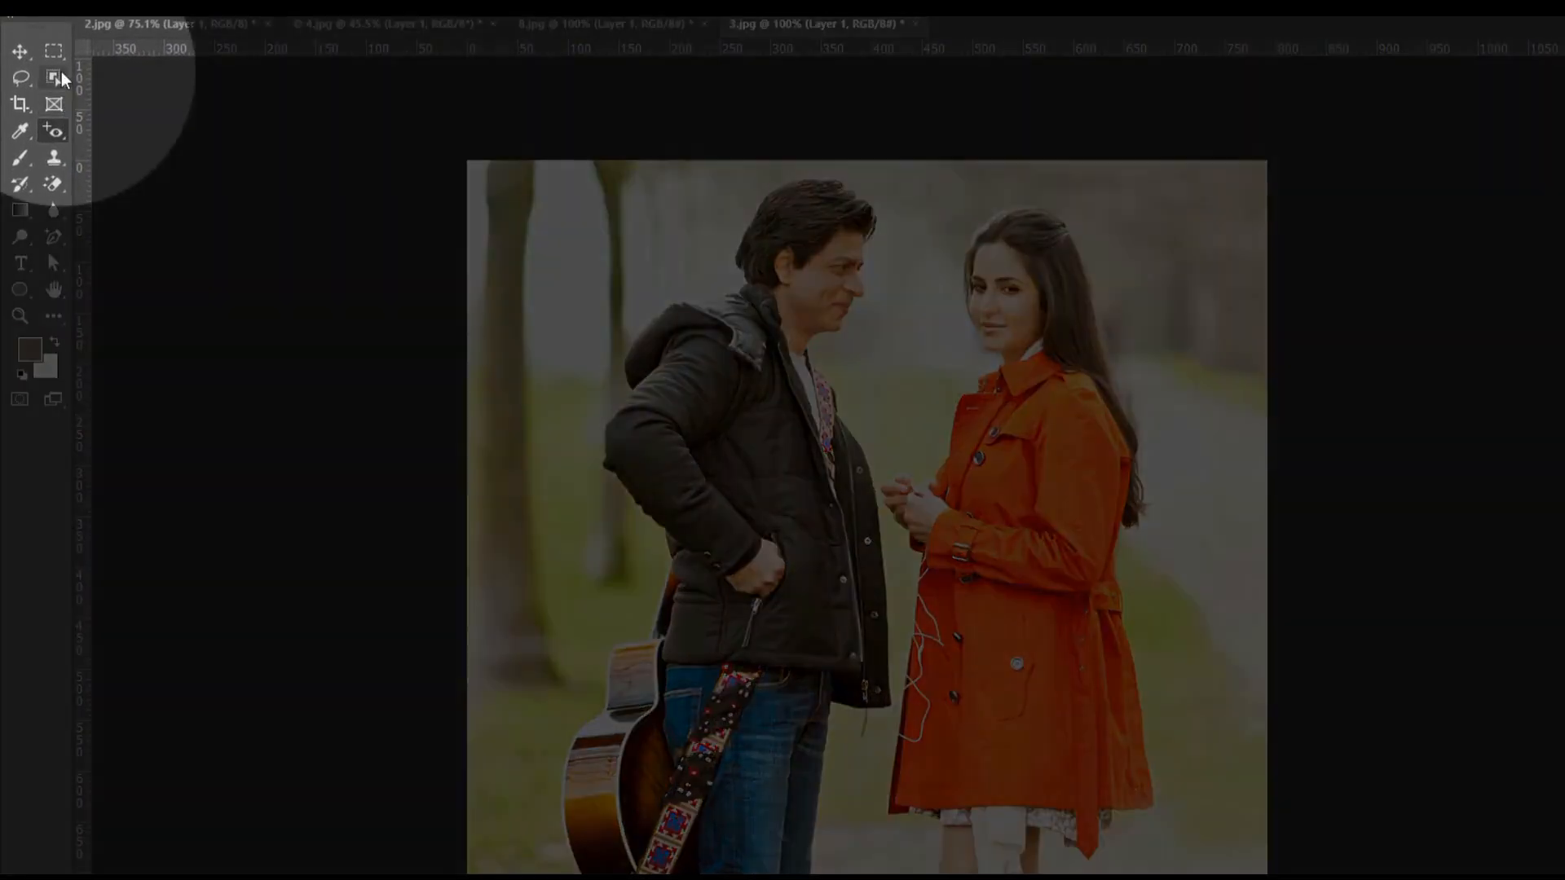
Select the woman's orange coat with the Quick Selection Tool.
right_click(54, 77)
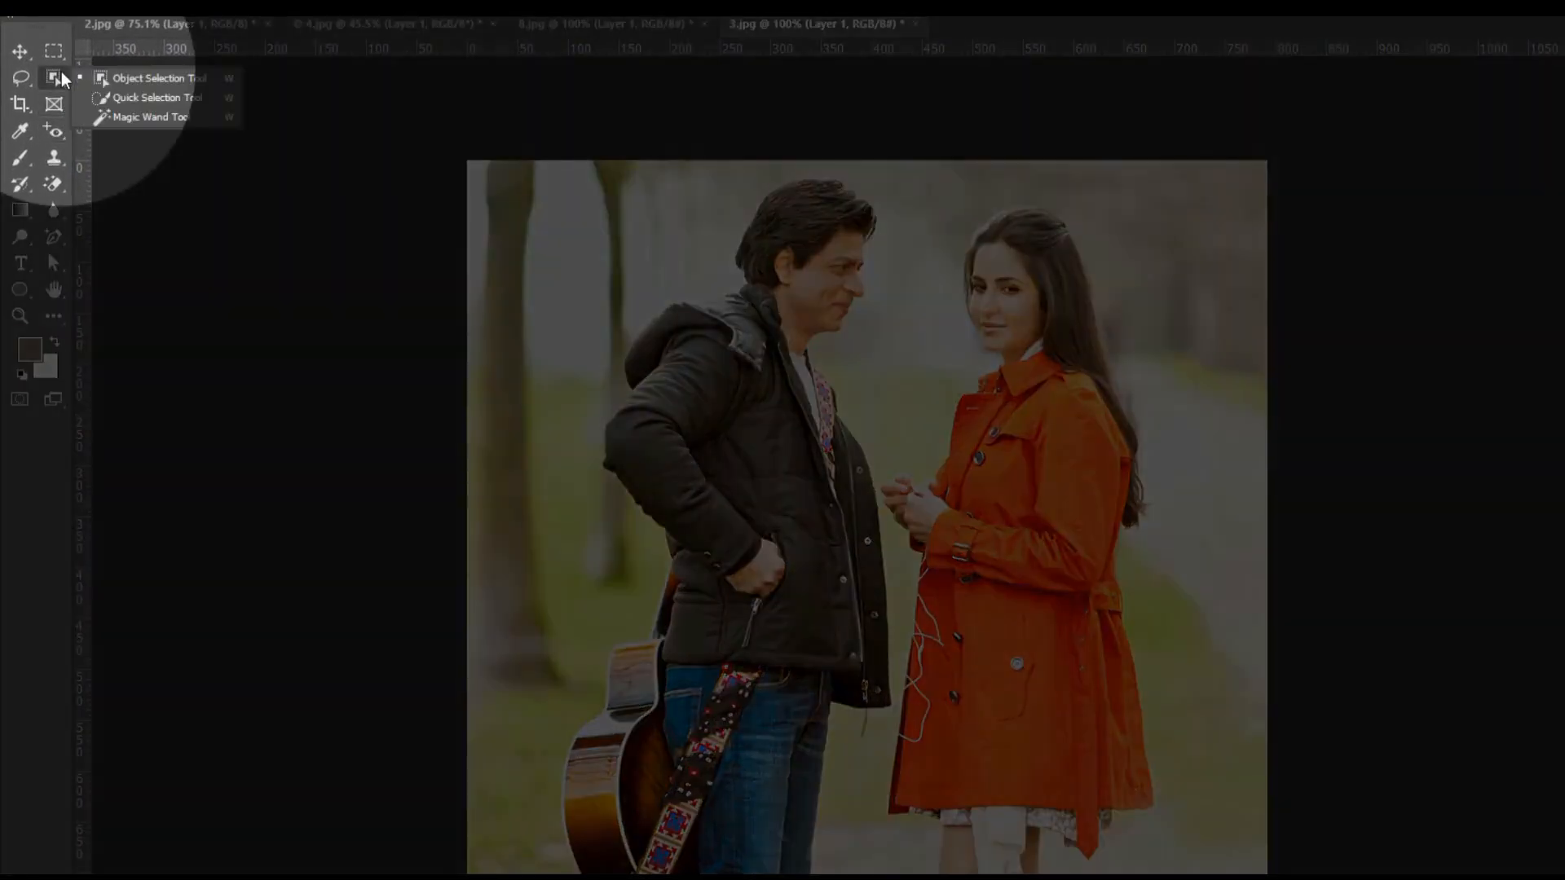
click(147, 96)
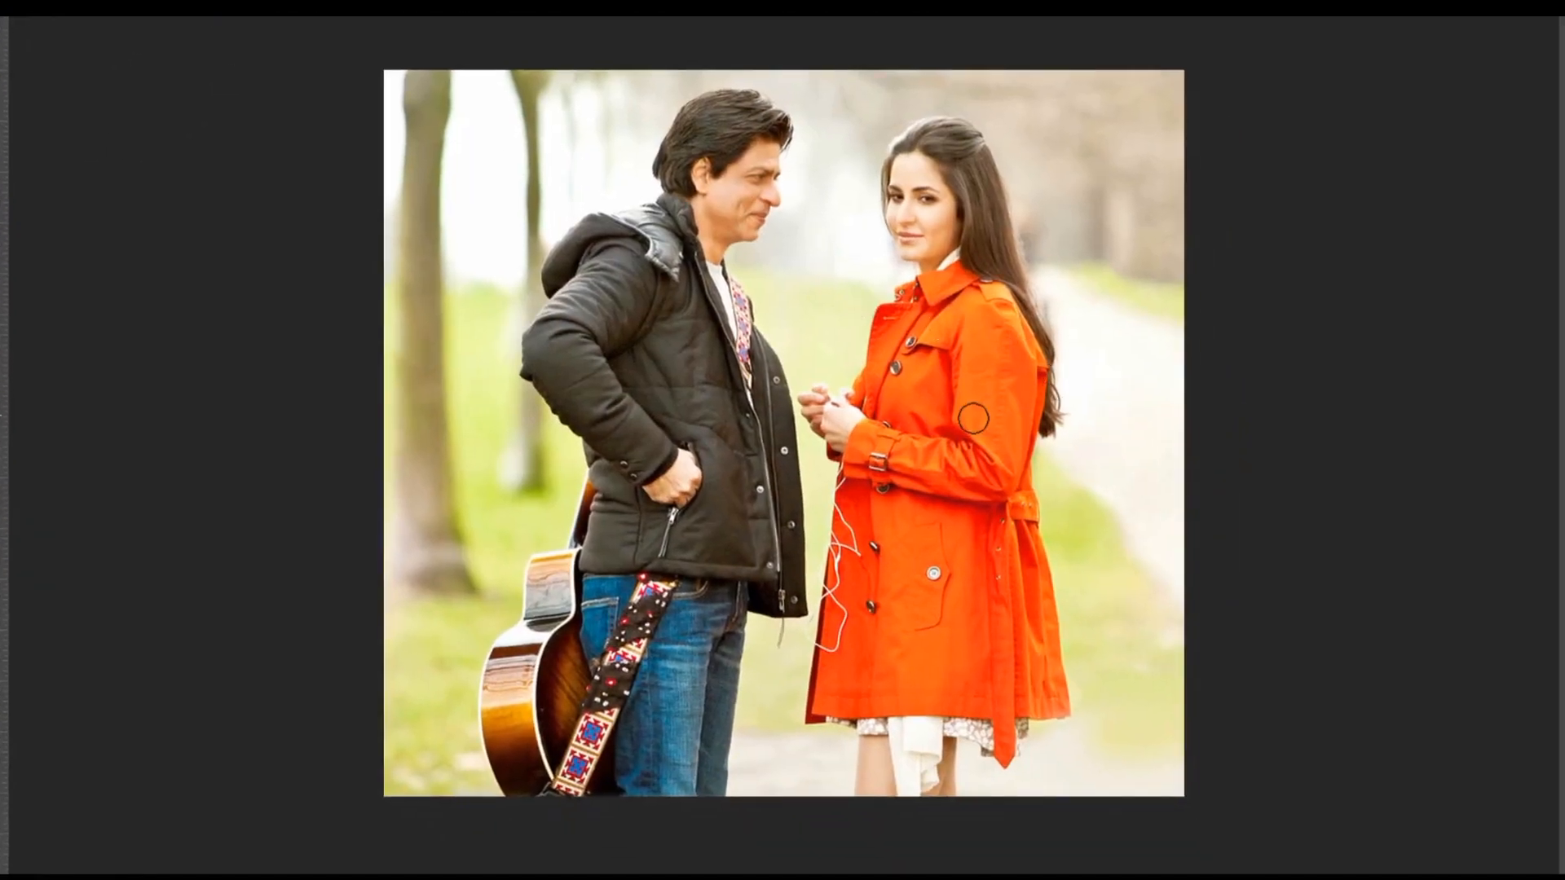
key(ctrl+plus)
drag(973, 424, 889, 299)
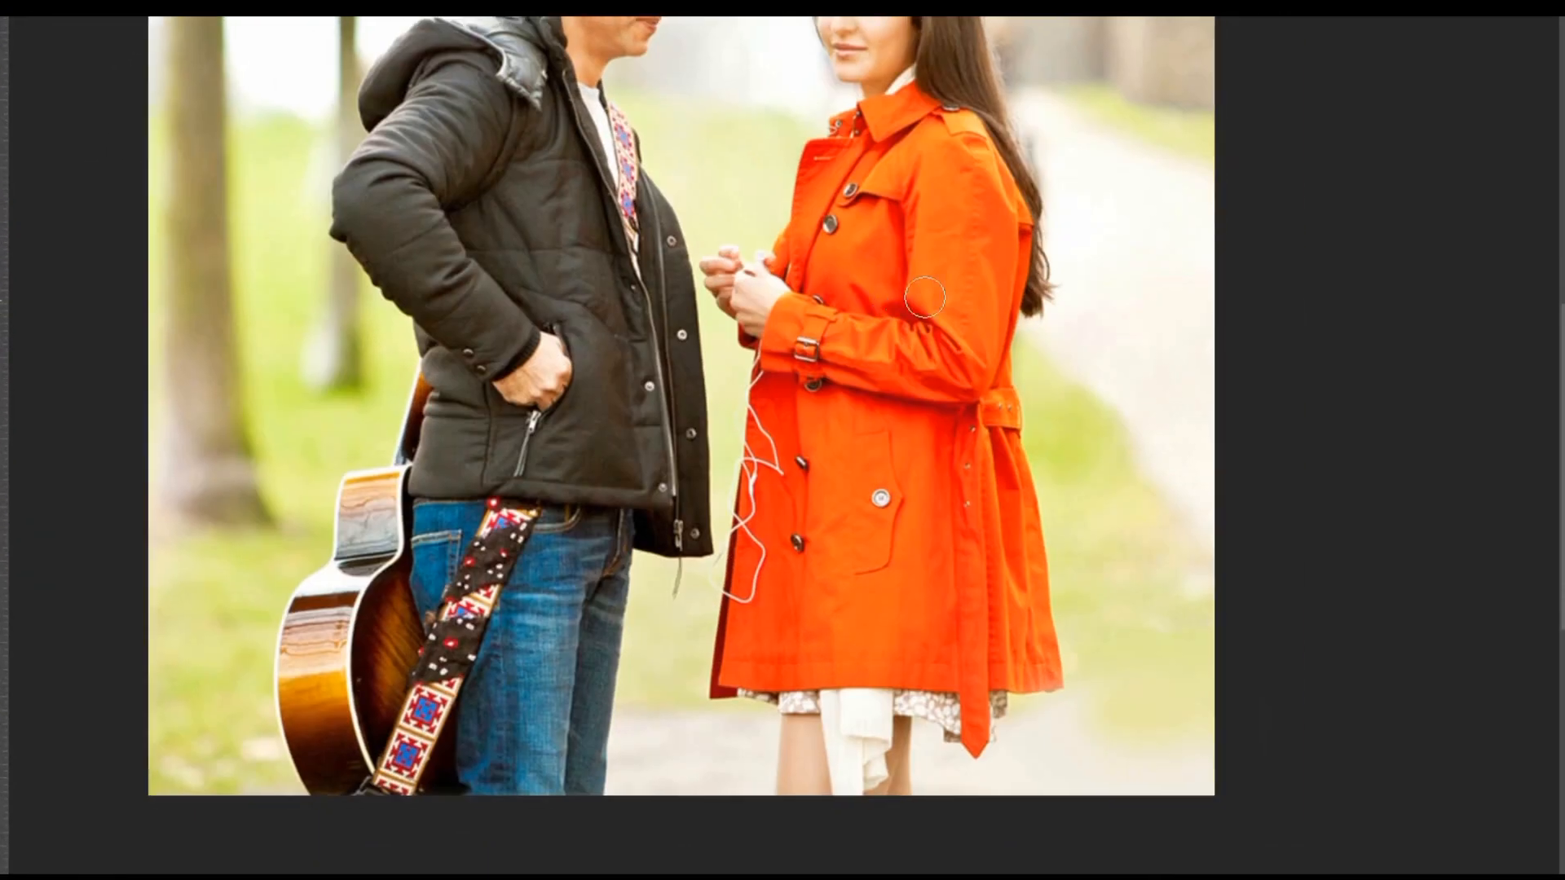
mouse_move(949, 231)
mouse_down()
mouse_move(908, 157)
mouse_move(863, 142)
mouse_move(816, 359)
mouse_move(771, 436)
mouse_move(746, 633)
mouse_move(943, 643)
mouse_move(974, 543)
mouse_up()
Reduce the Quick Selection brush size and refine the coat selection around the collar.
scroll(1011, 457, up, 2)
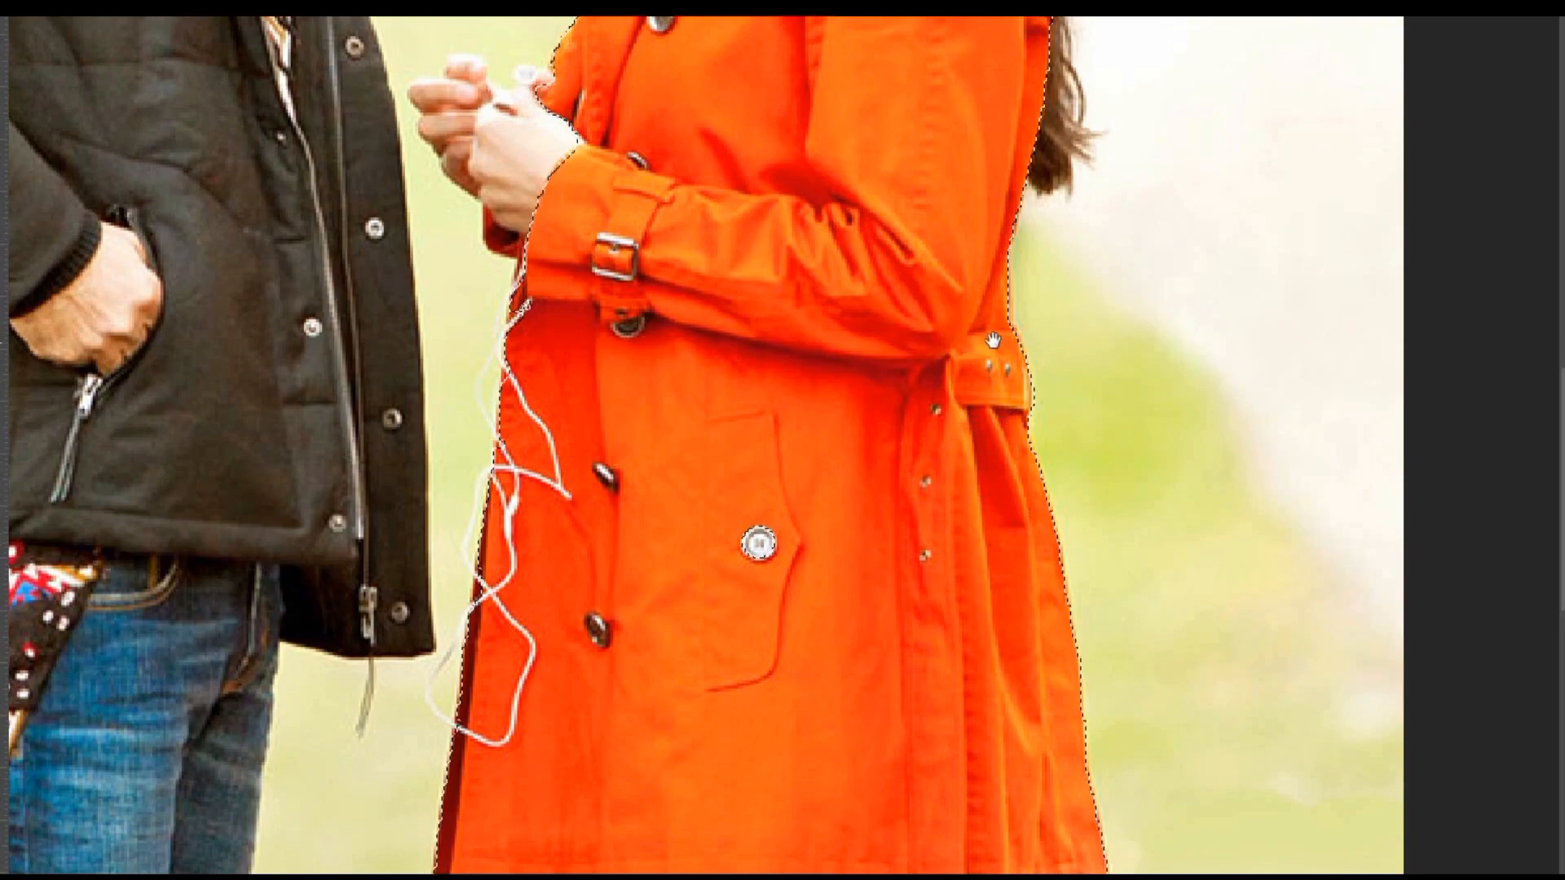
scroll(907, 235, up, 3)
scroll(907, 235, up, 1)
scroll(901, 232, up, 2)
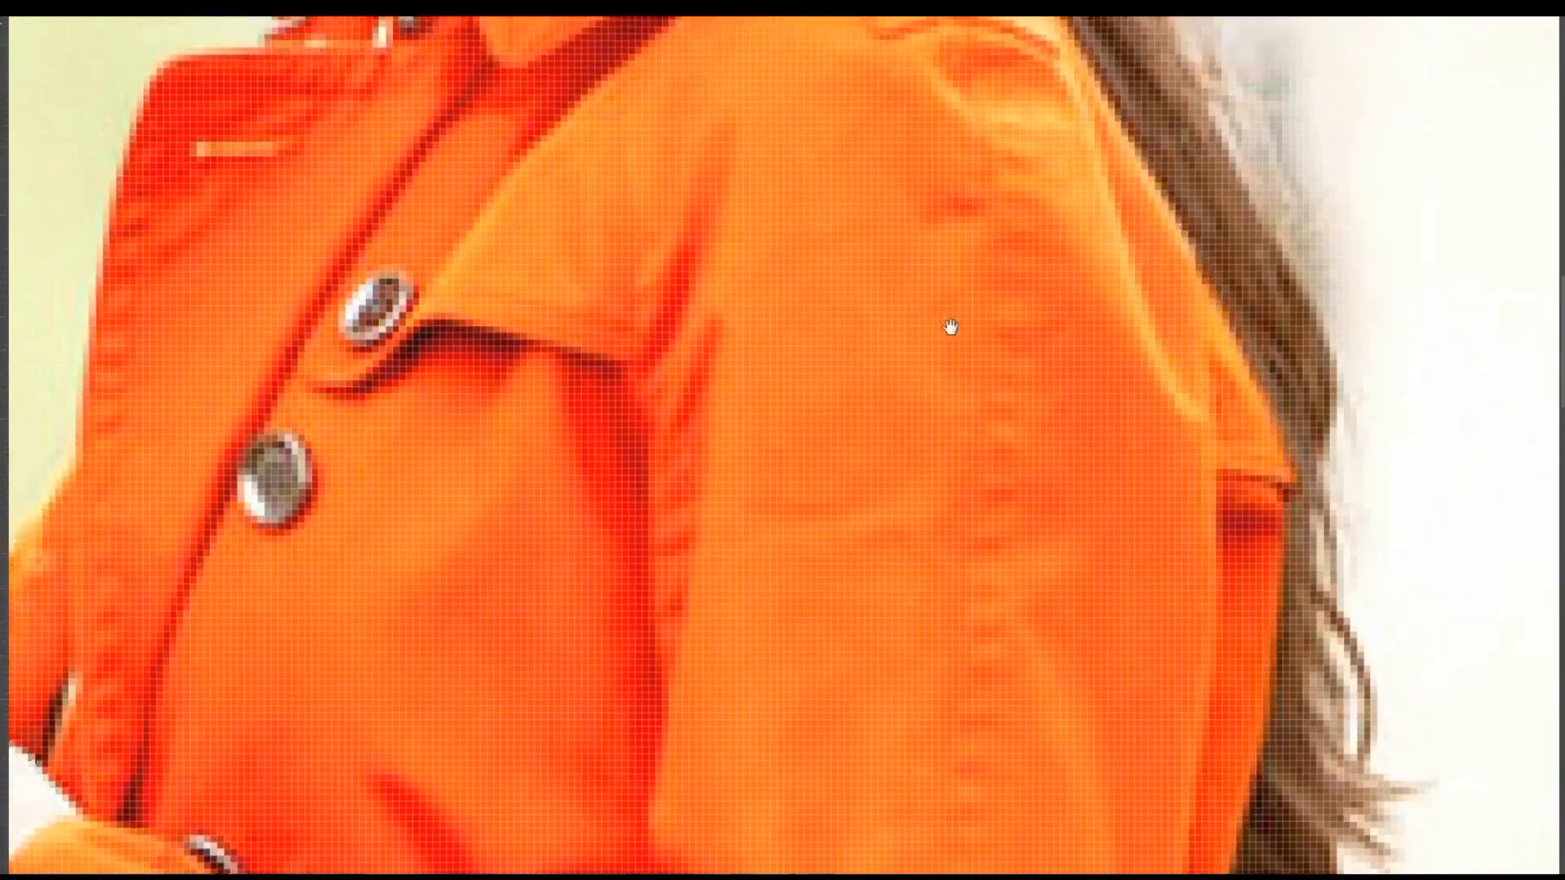
scroll(962, 301, up, 3)
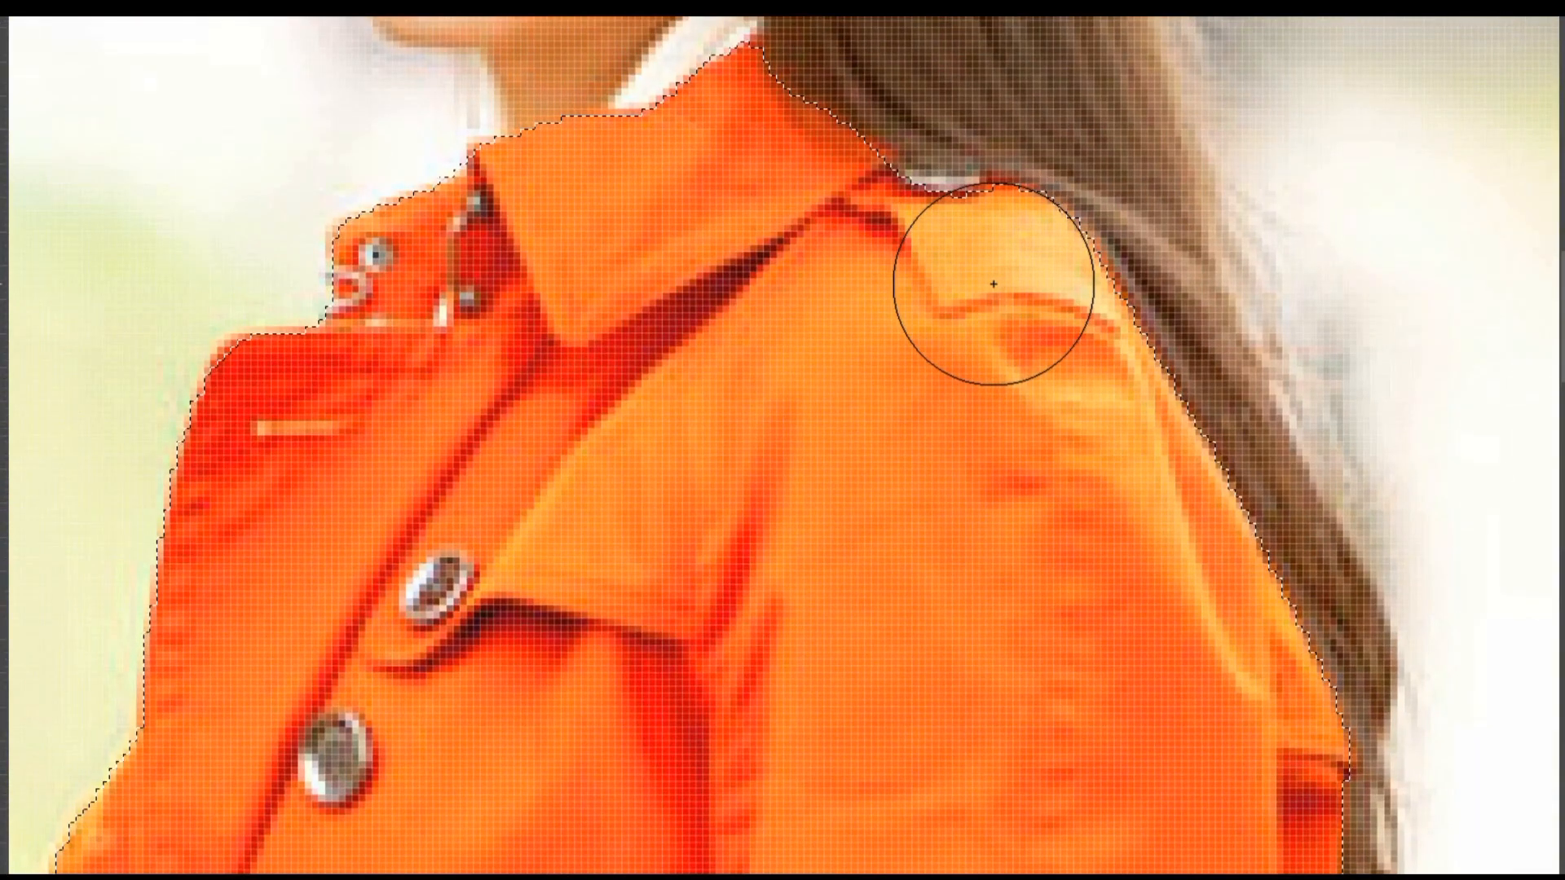
key(bracketleft)
key(bracketleft)
key(bracketleft)
key(bracketleft)
key(bracketleft)
key(bracketleft)
key(bracketleft)
key(bracketleft)
key(bracketleft)
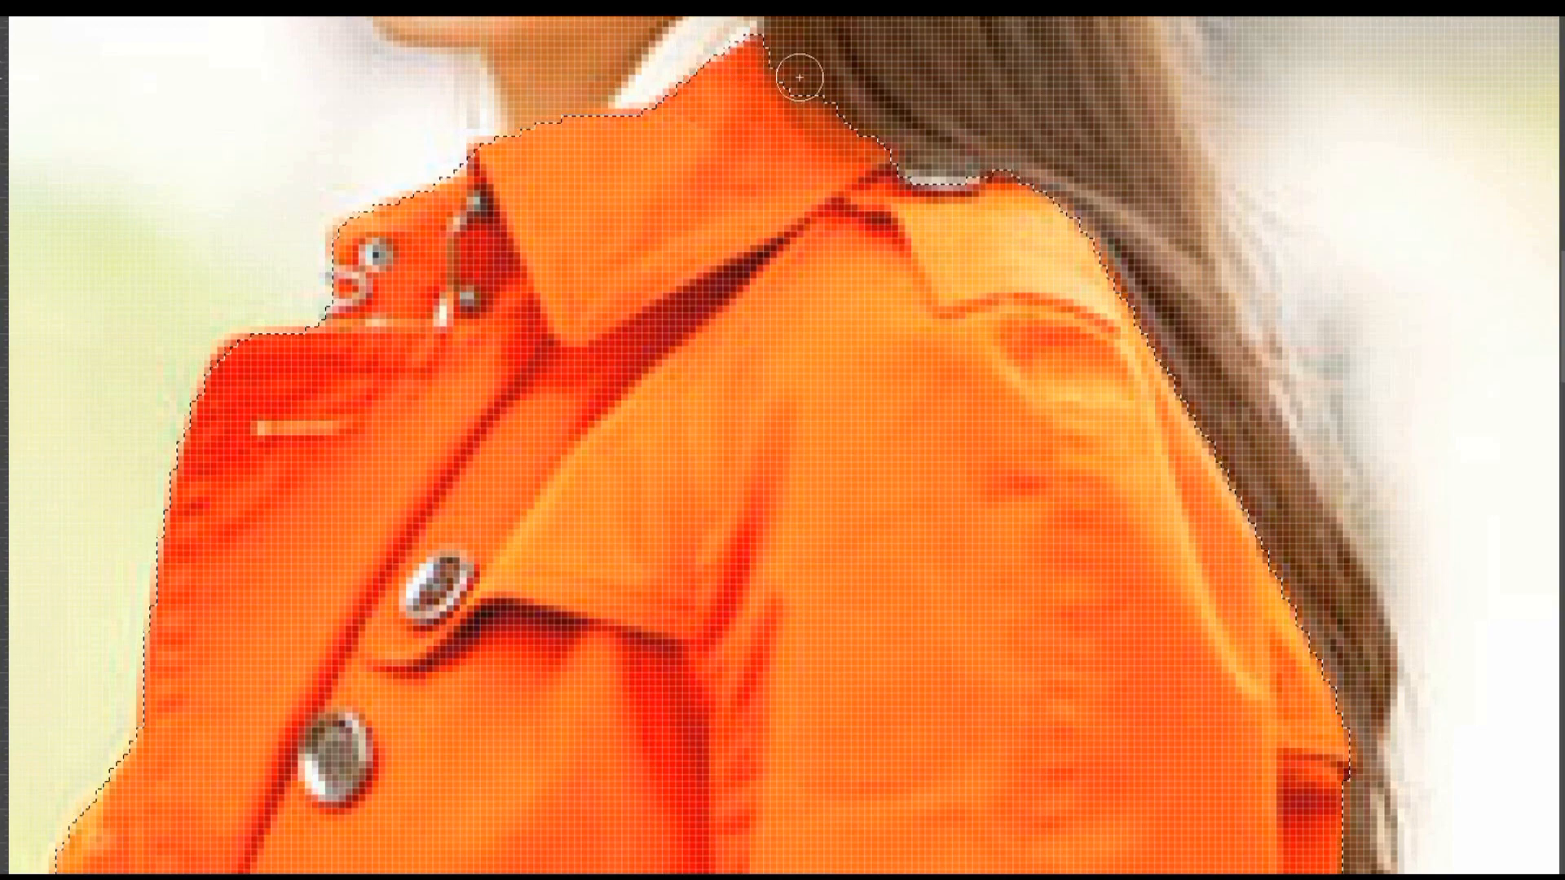
drag(635, 181, 861, 147)
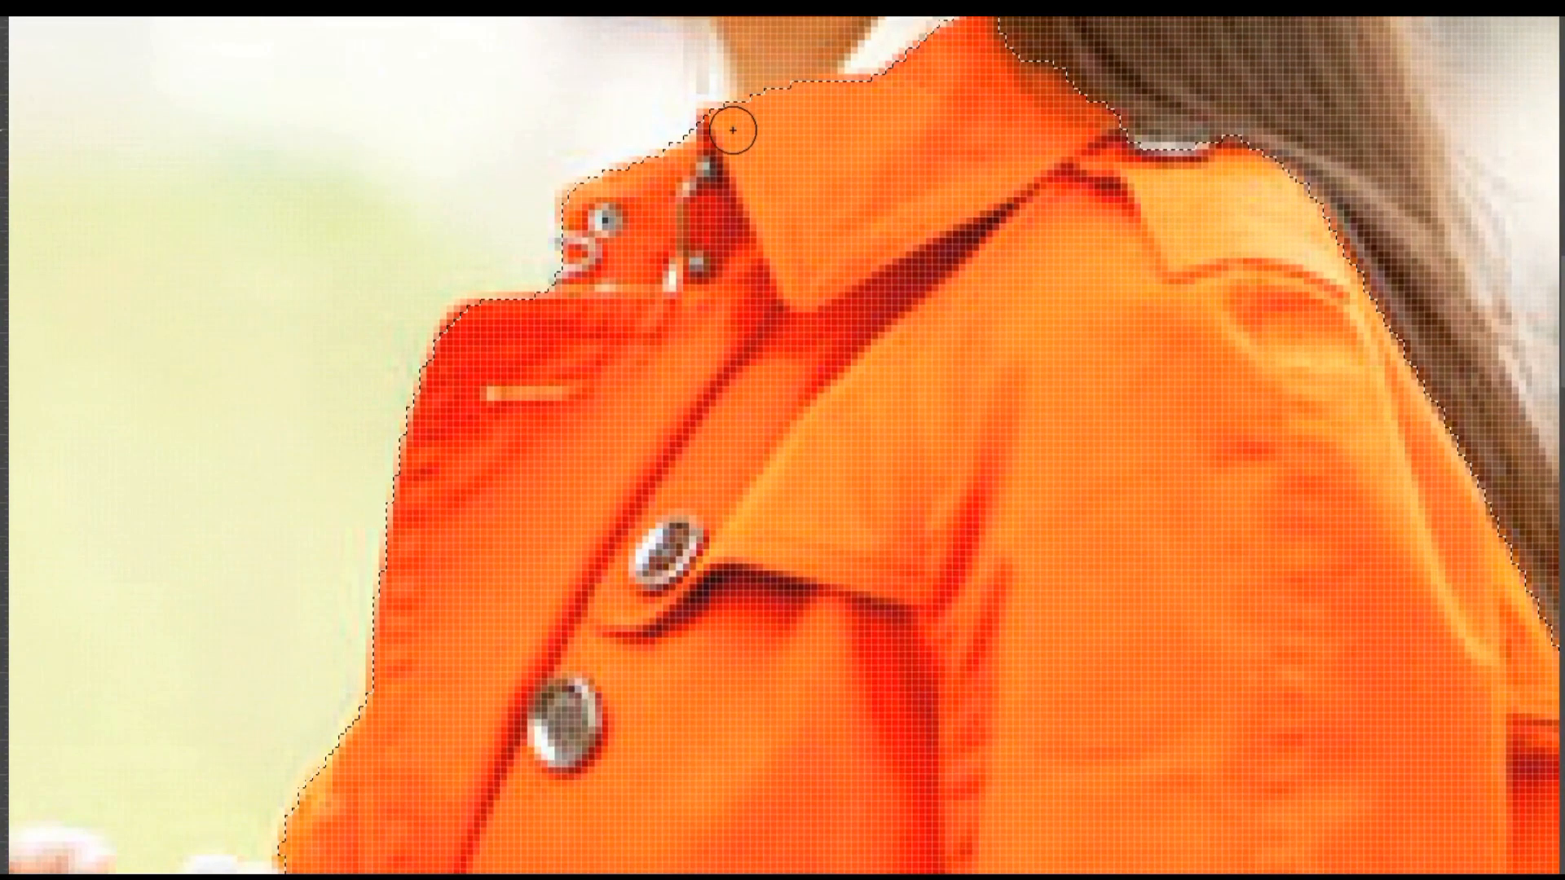
click(592, 211)
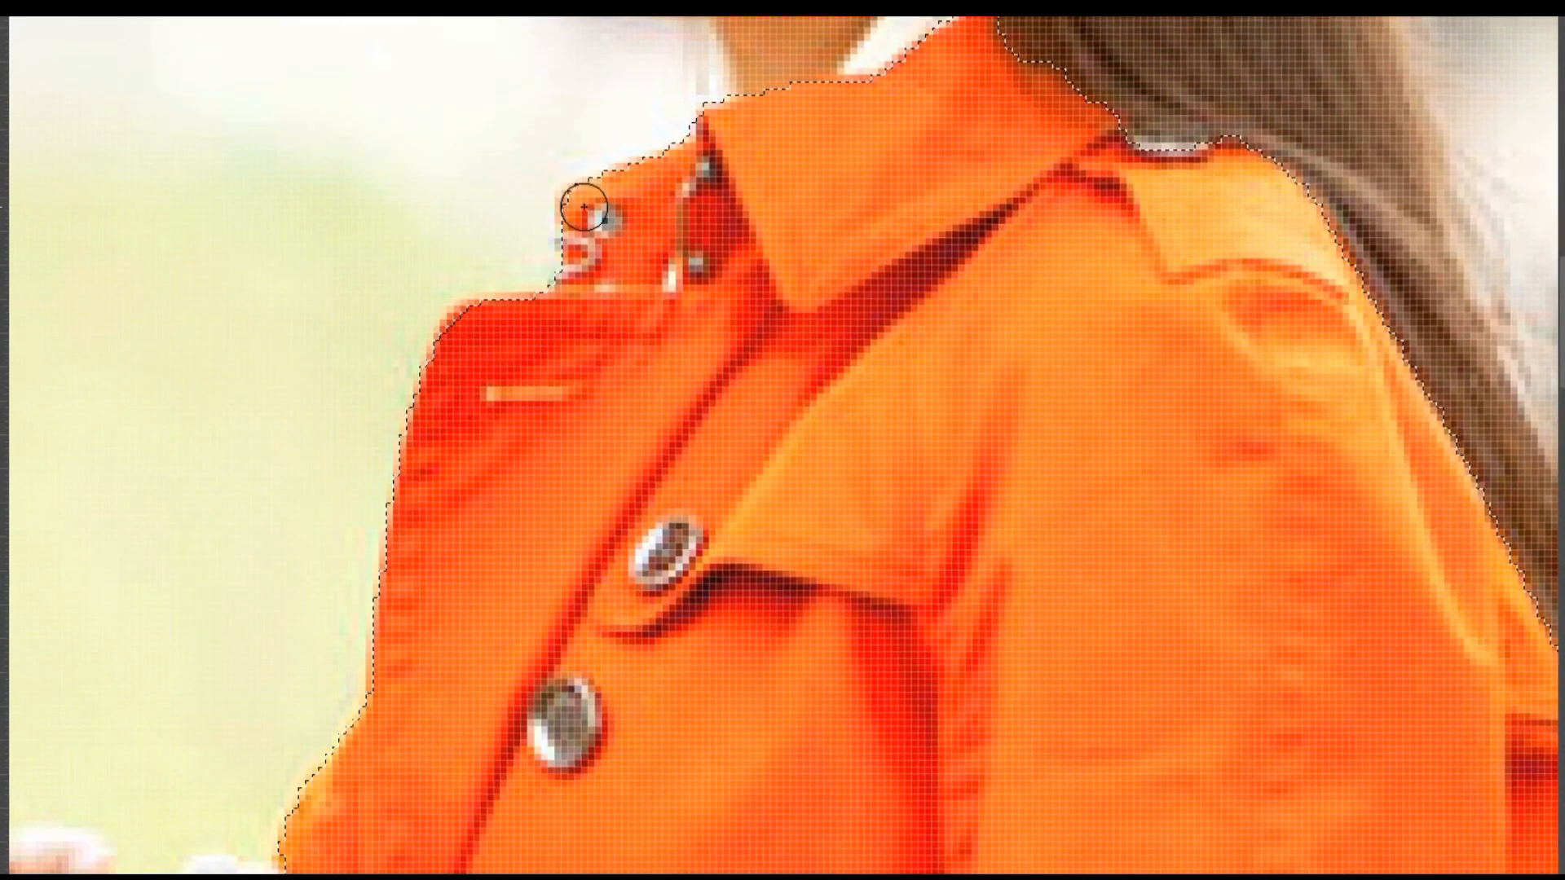
Refine the coat selection around the woman's fingers and add the dark sleeve opening below her hand.
drag(803, 202, 1064, 34)
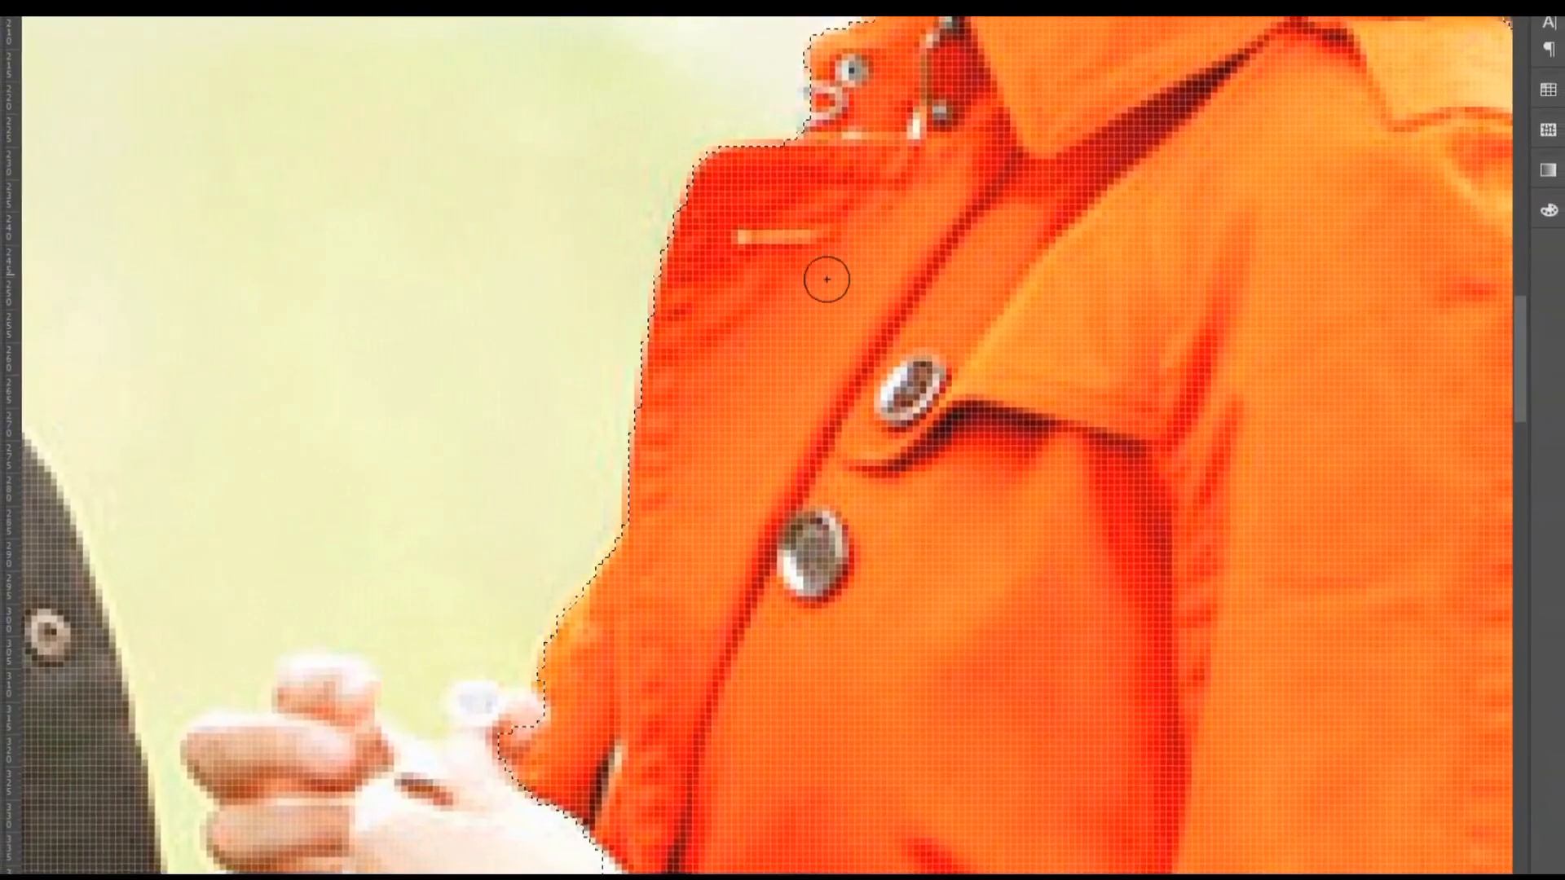
drag(726, 464, 938, 66)
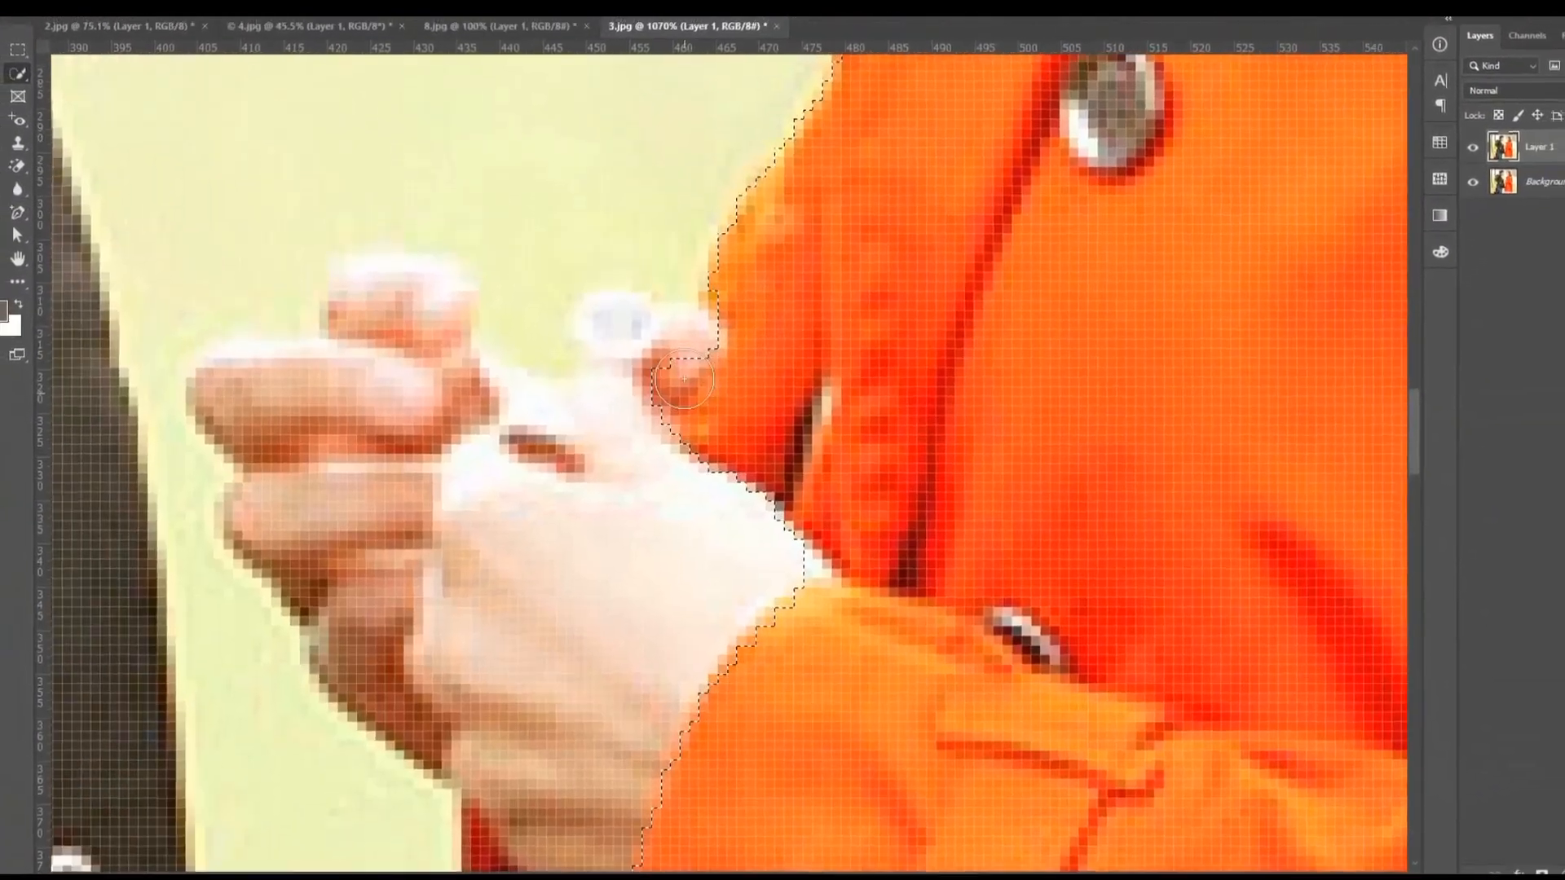
click(643, 392)
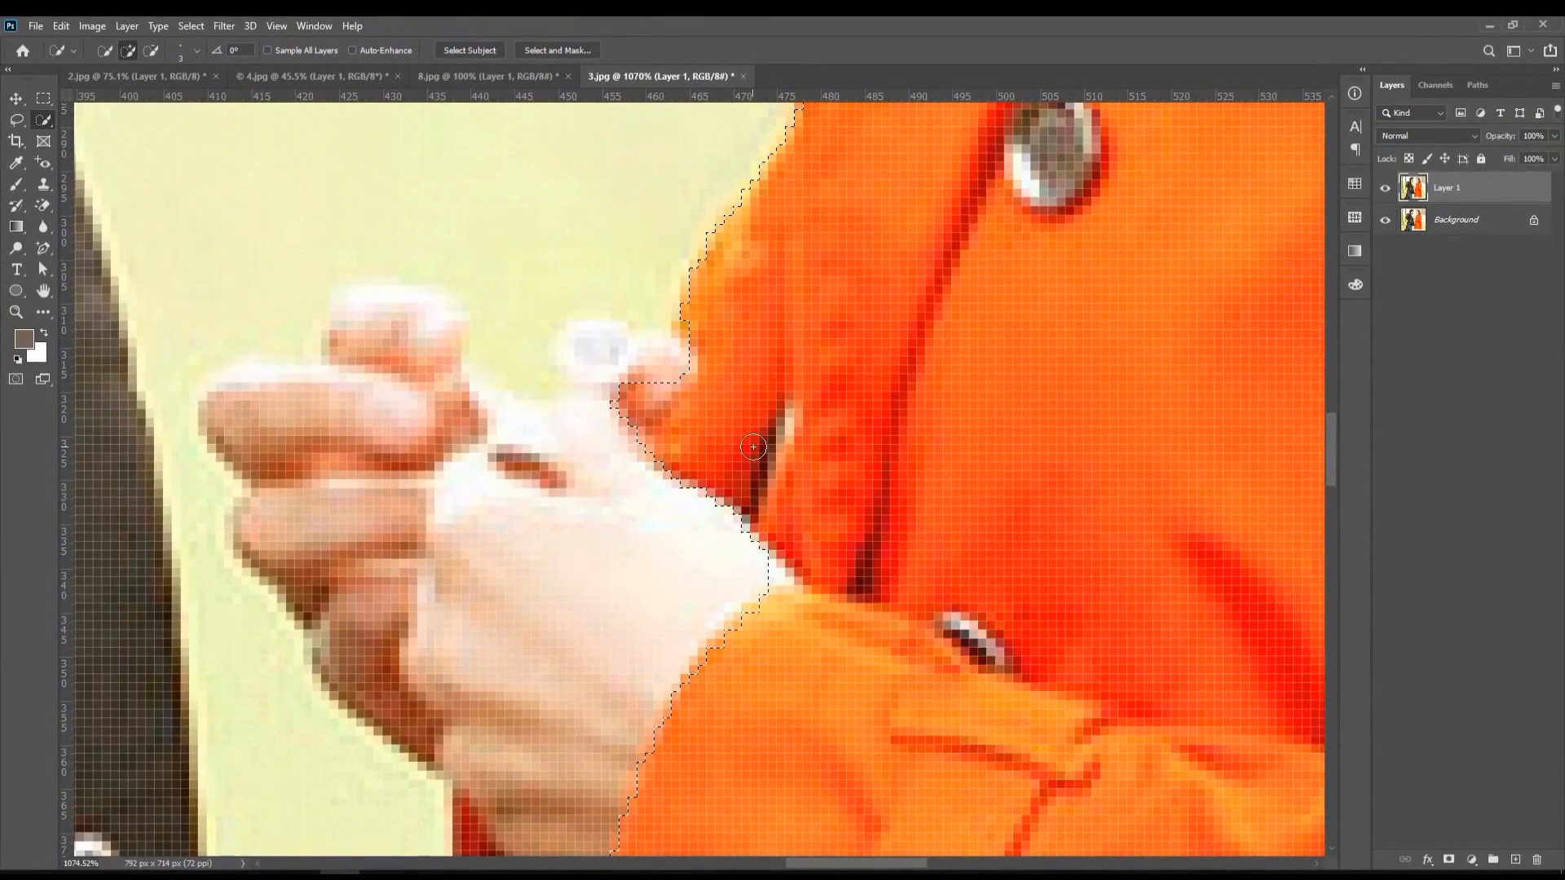
drag(754, 447, 917, 150)
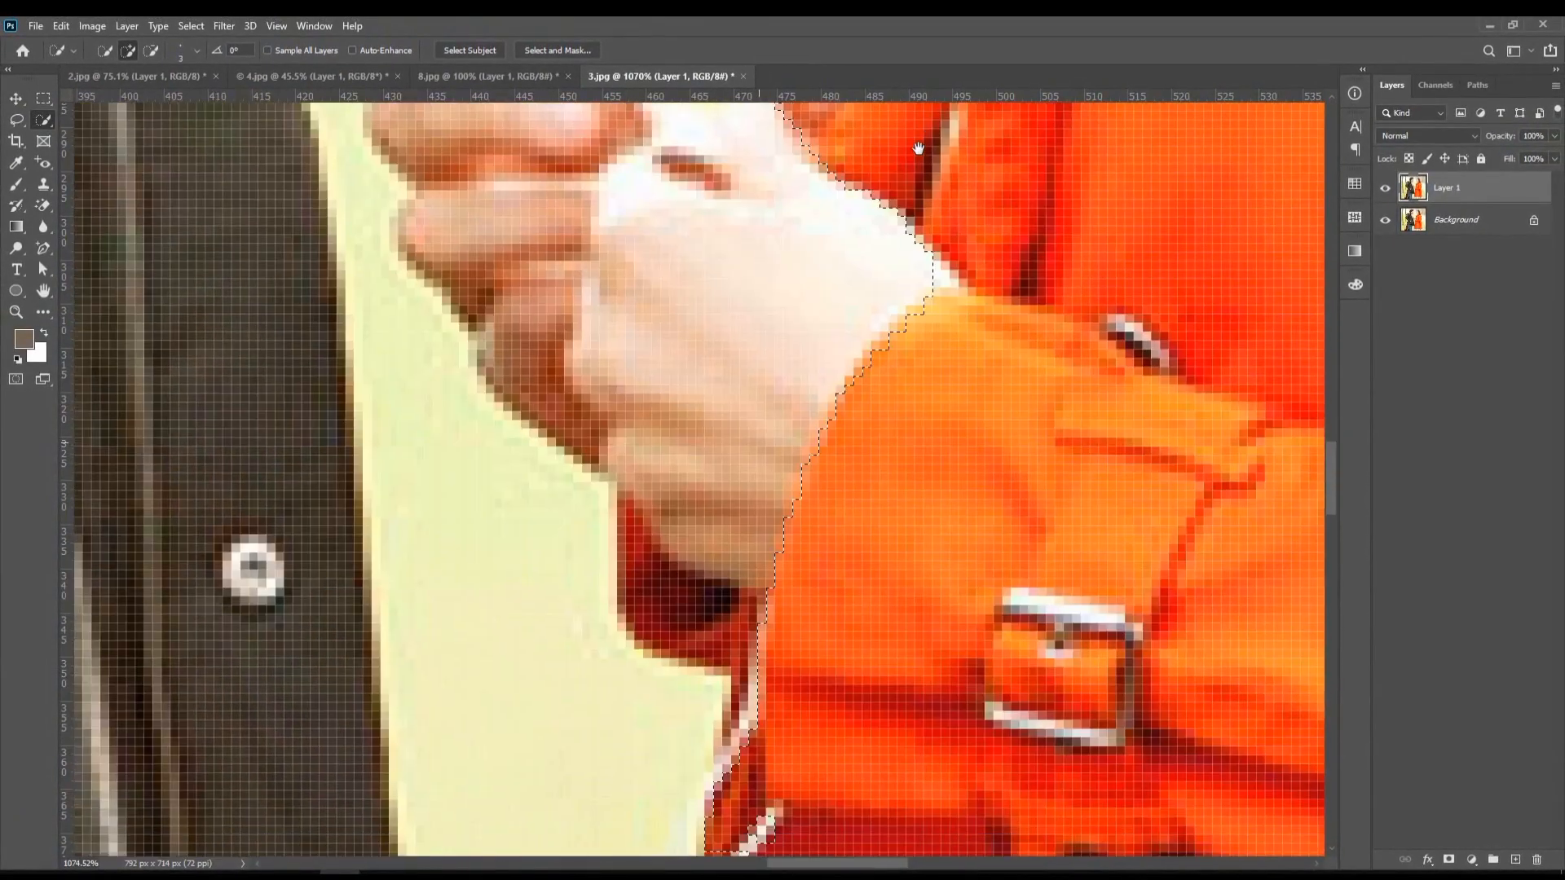
click(733, 620)
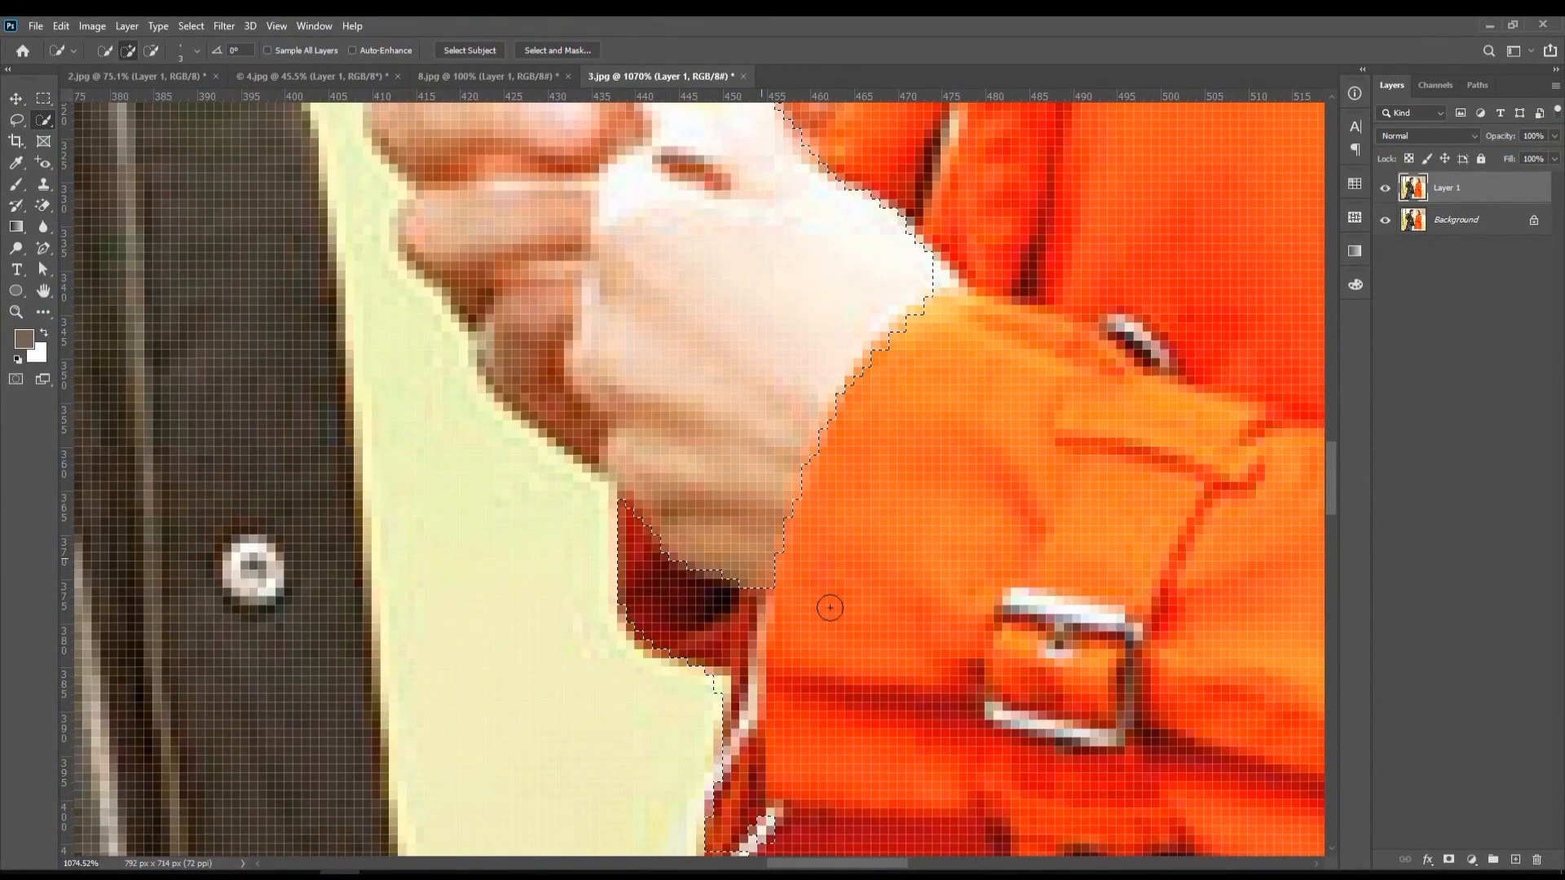
drag(828, 604, 774, 194)
click(590, 199)
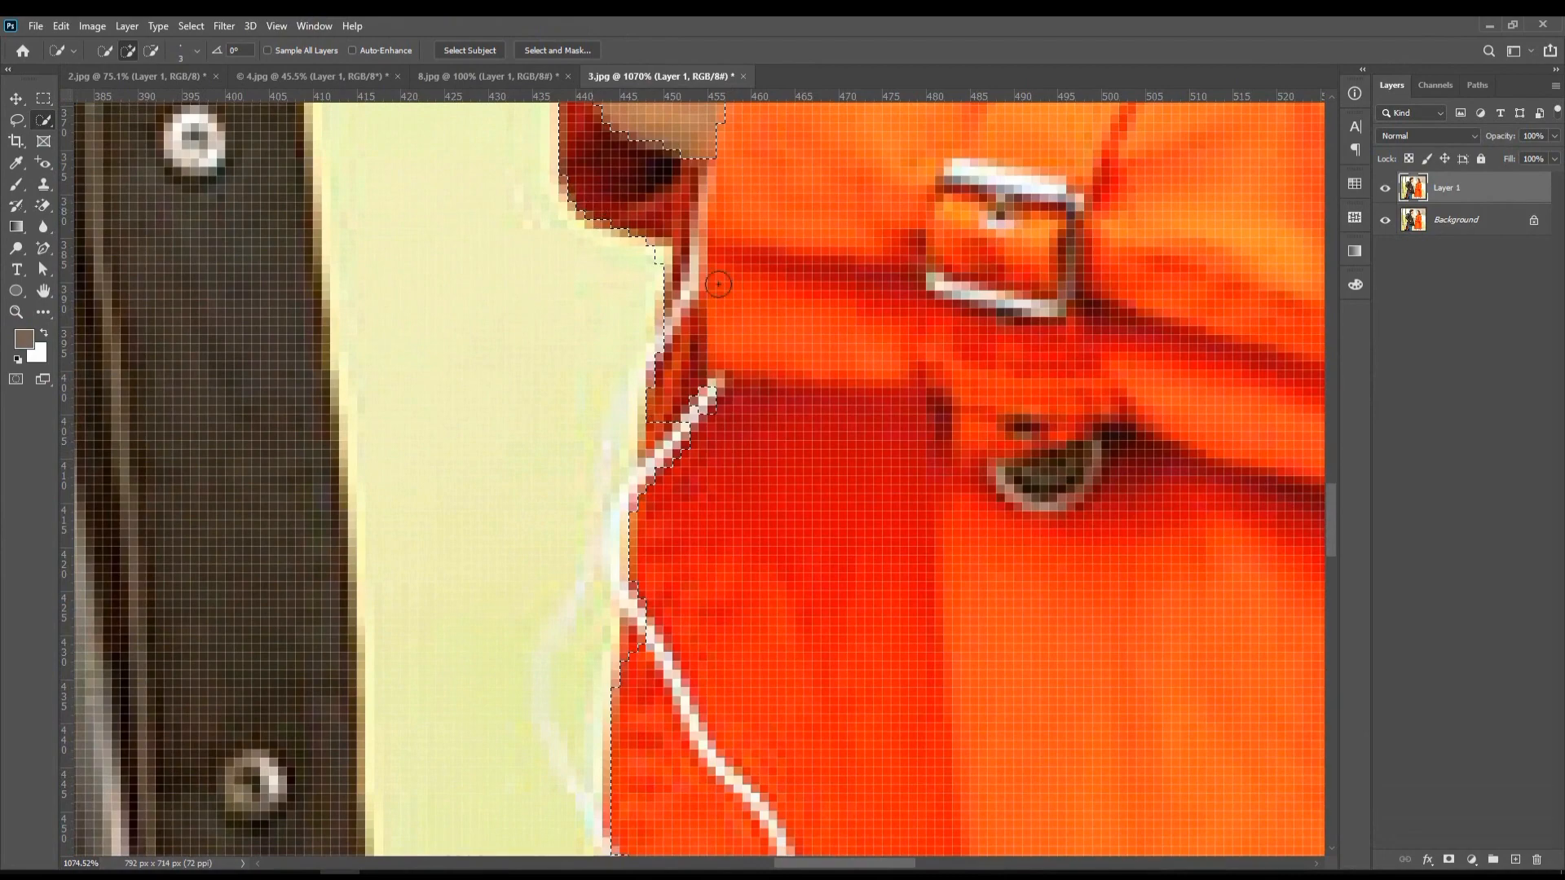
Refine the selection along the coat's front edge beside the white cord, including the dark lining strip.
mouse_move(678, 442)
mouse_down()
mouse_move(653, 487)
mouse_move(650, 473)
mouse_up()
mouse_move(692, 534)
mouse_down()
mouse_move(744, 340)
mouse_move(755, 164)
mouse_move(704, 222)
mouse_move(697, 266)
mouse_up()
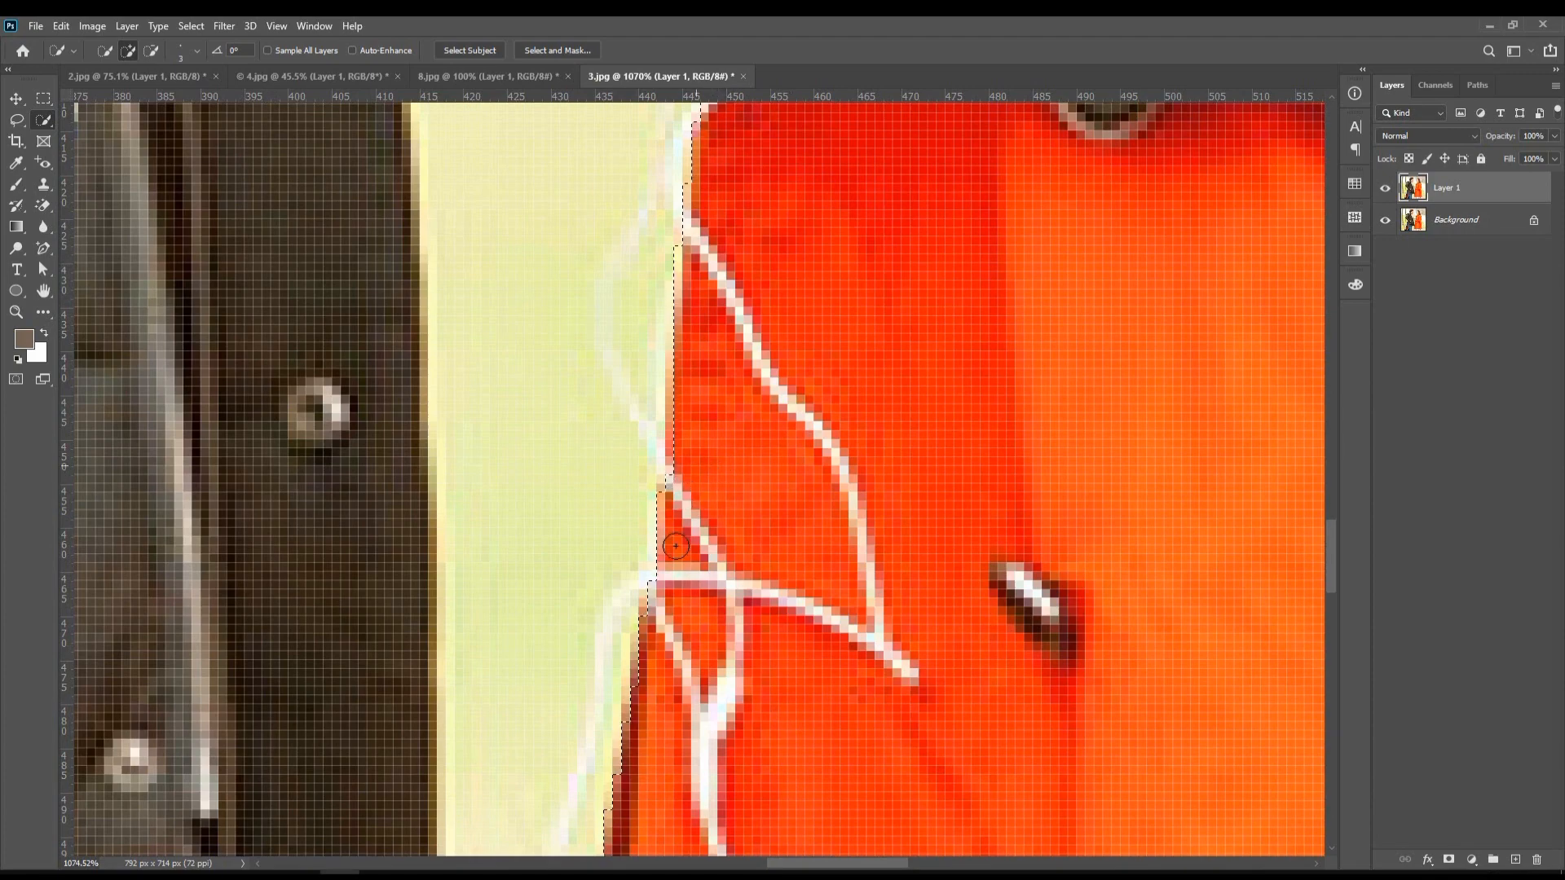
drag(796, 671, 653, 193)
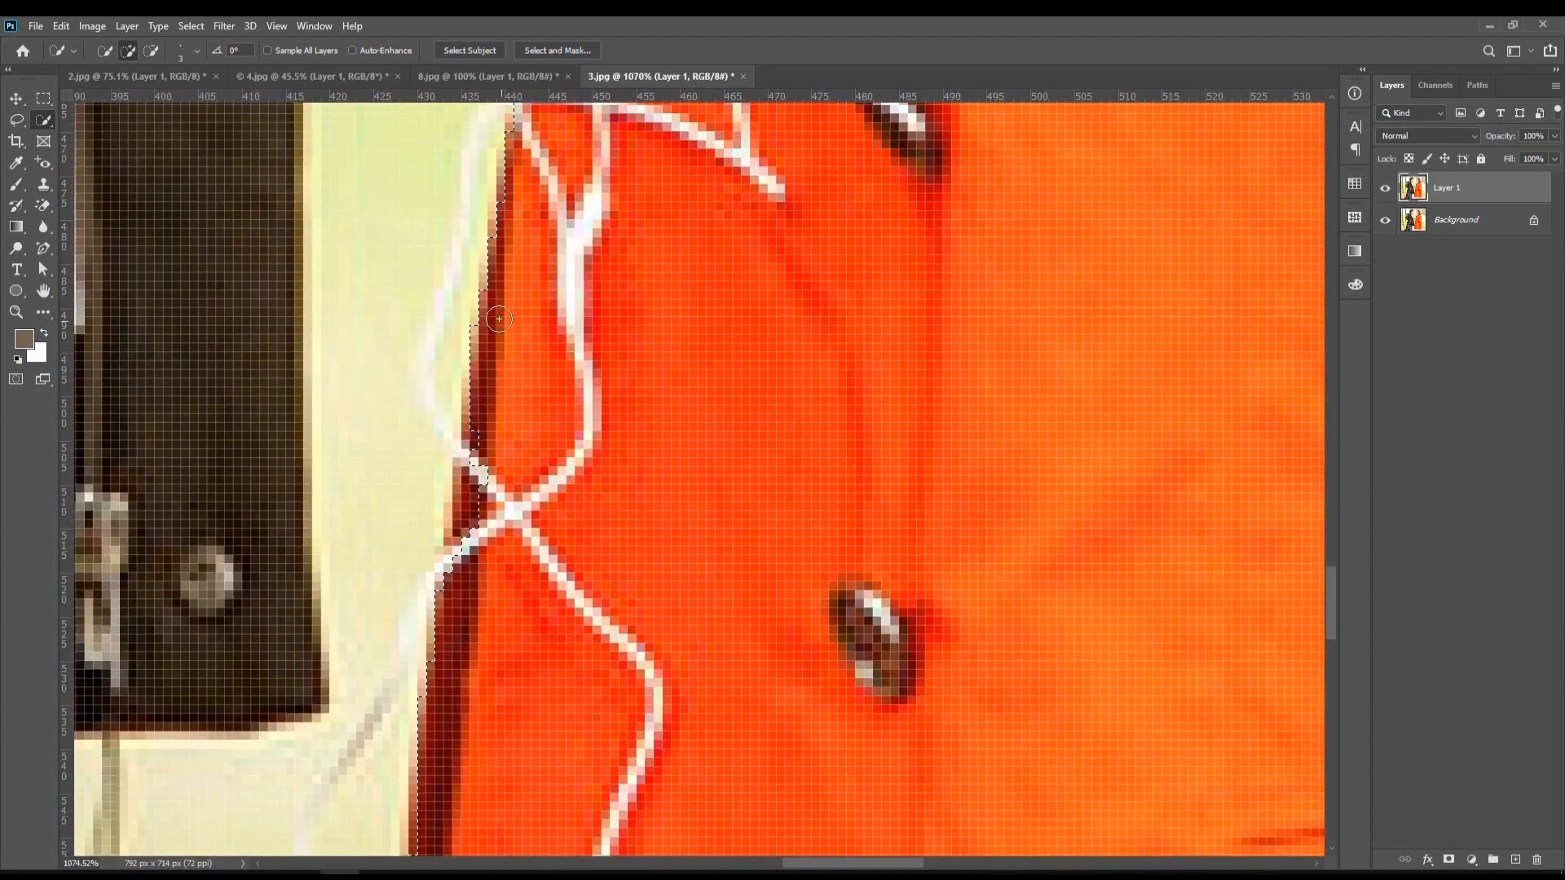
drag(501, 323, 455, 605)
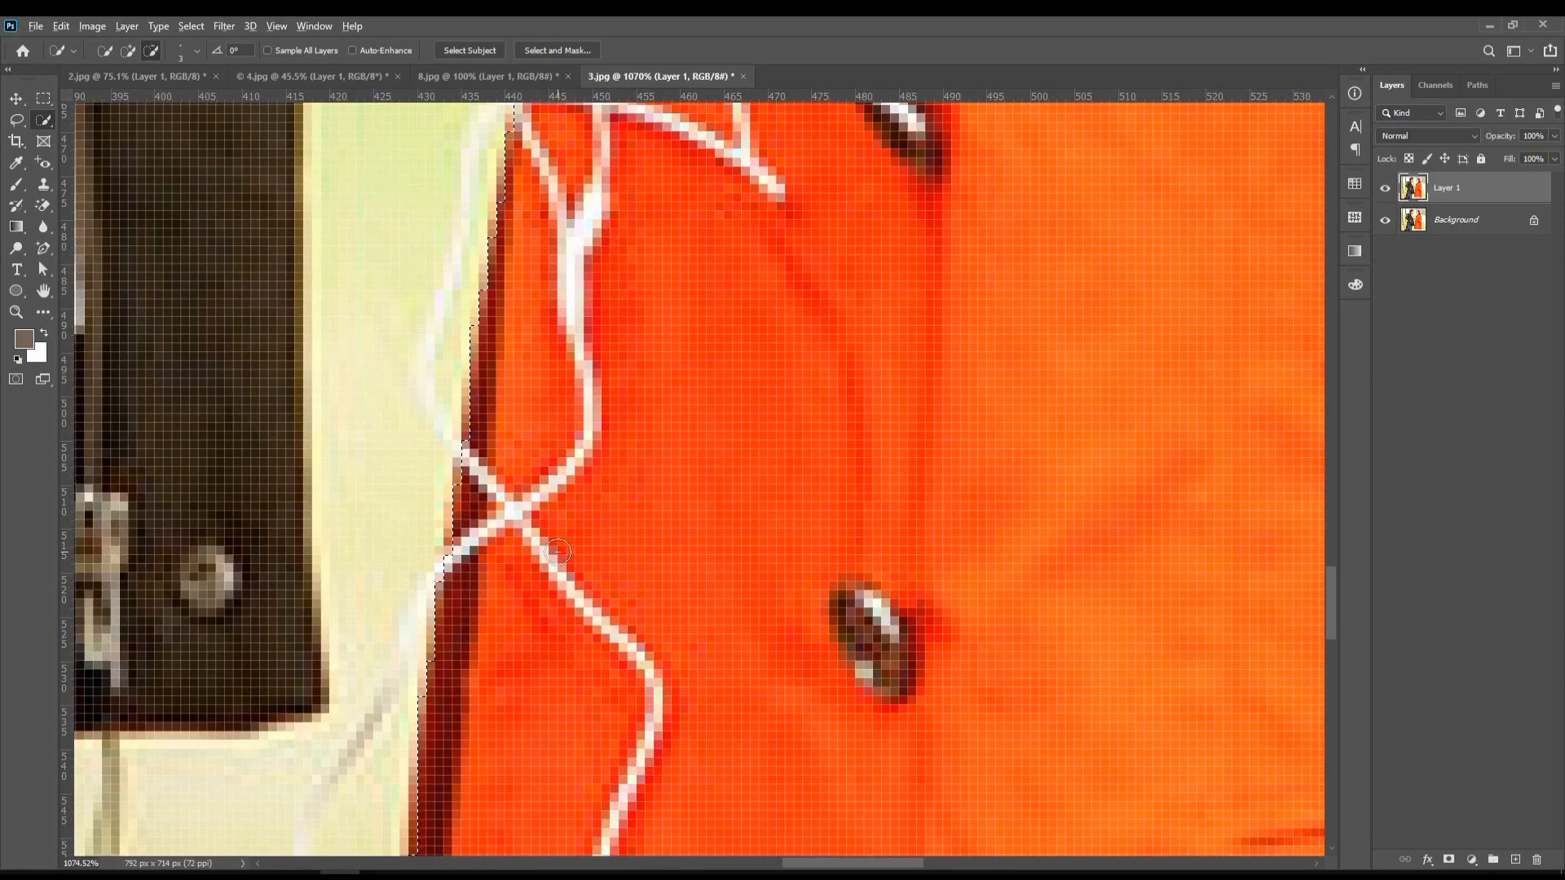
Examine the selection edge along the coat's hem and hanging belt end, and check the whole coat.
scroll(455, 605, down, 3)
scroll(571, 408, down, 5)
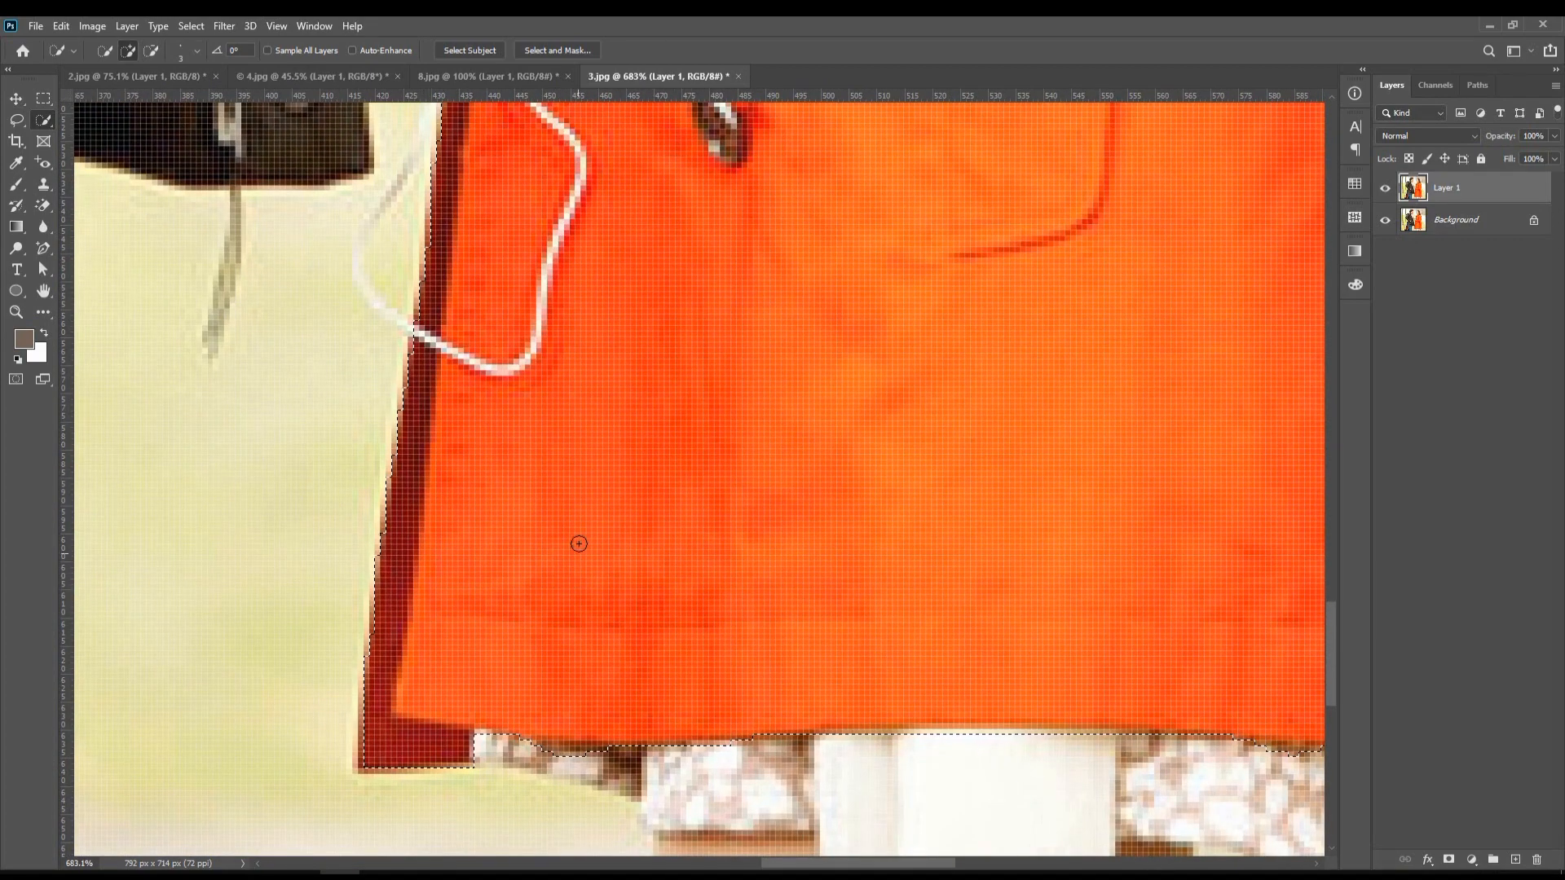
drag(929, 653, 331, 542)
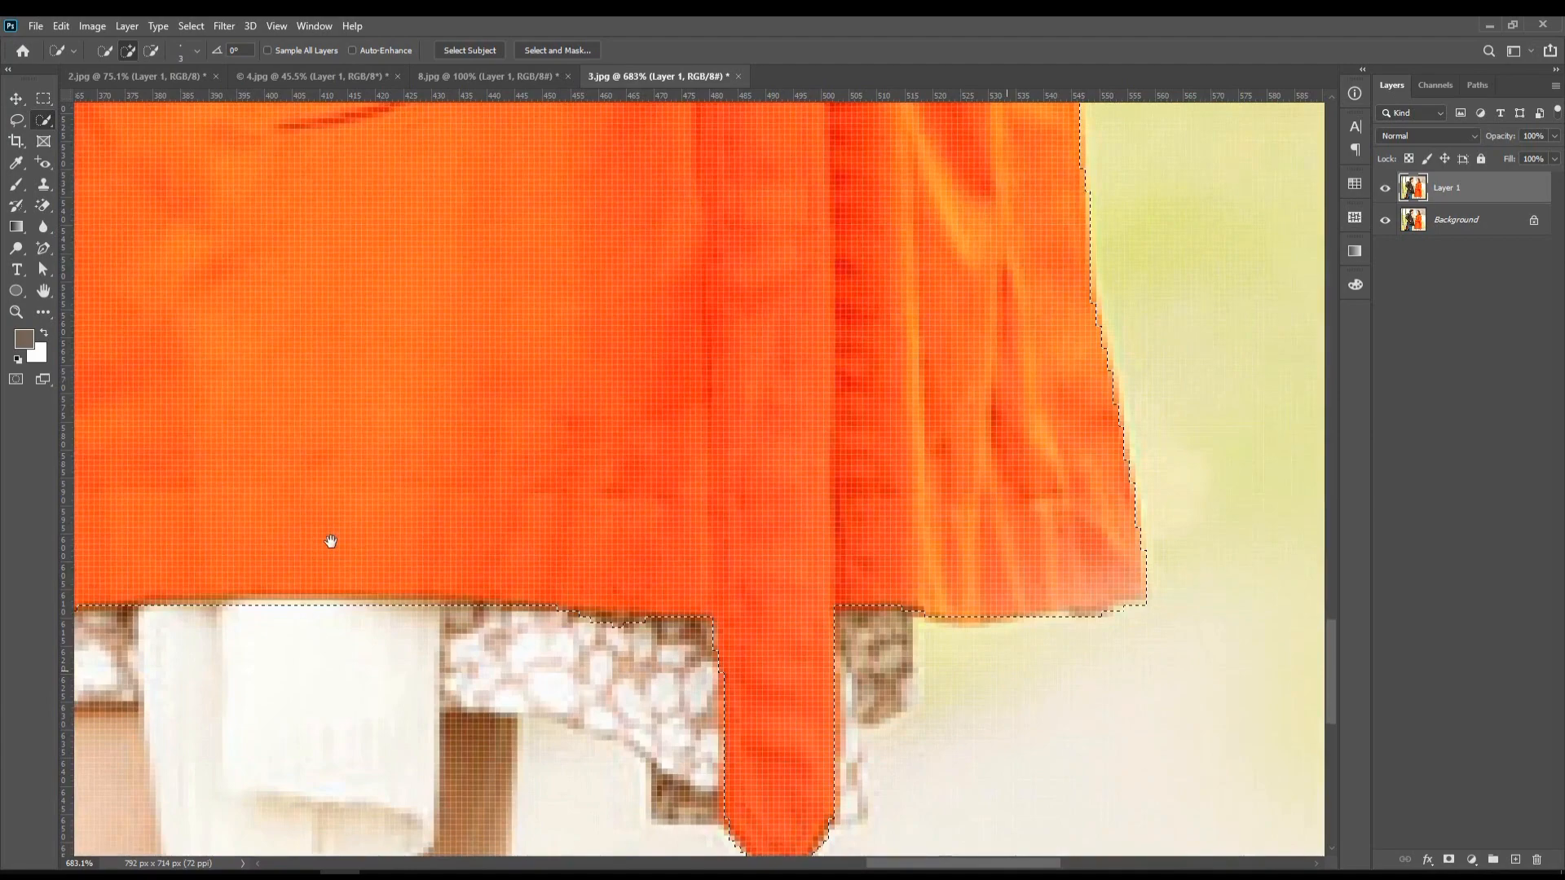
scroll(839, 580, down, 2)
scroll(842, 563, down, 2)
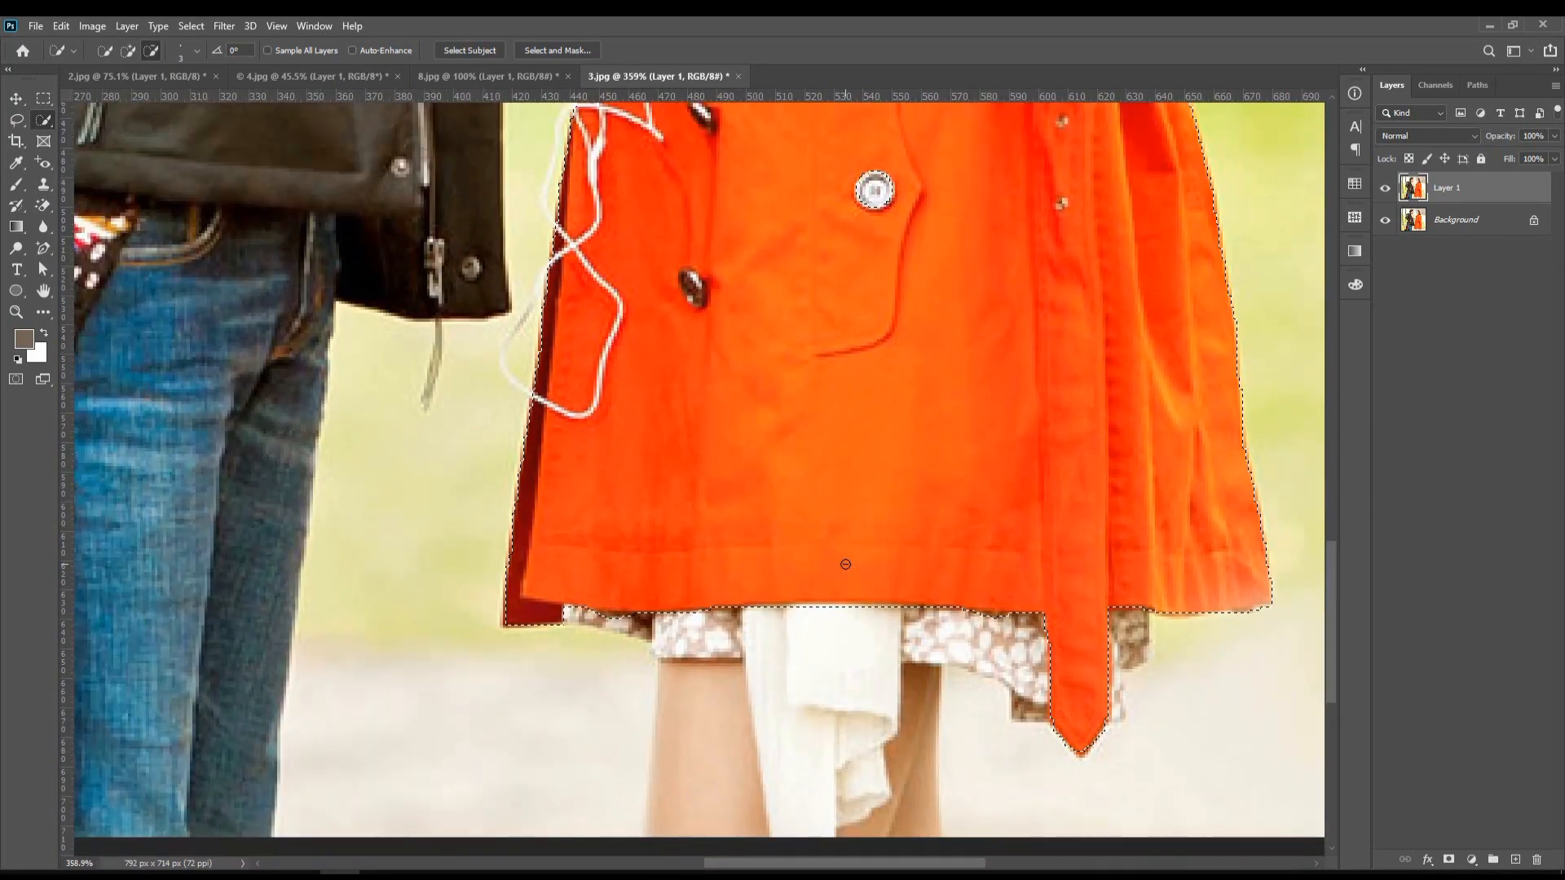
scroll(846, 565, down, 2)
scroll(1060, 775, up, 6)
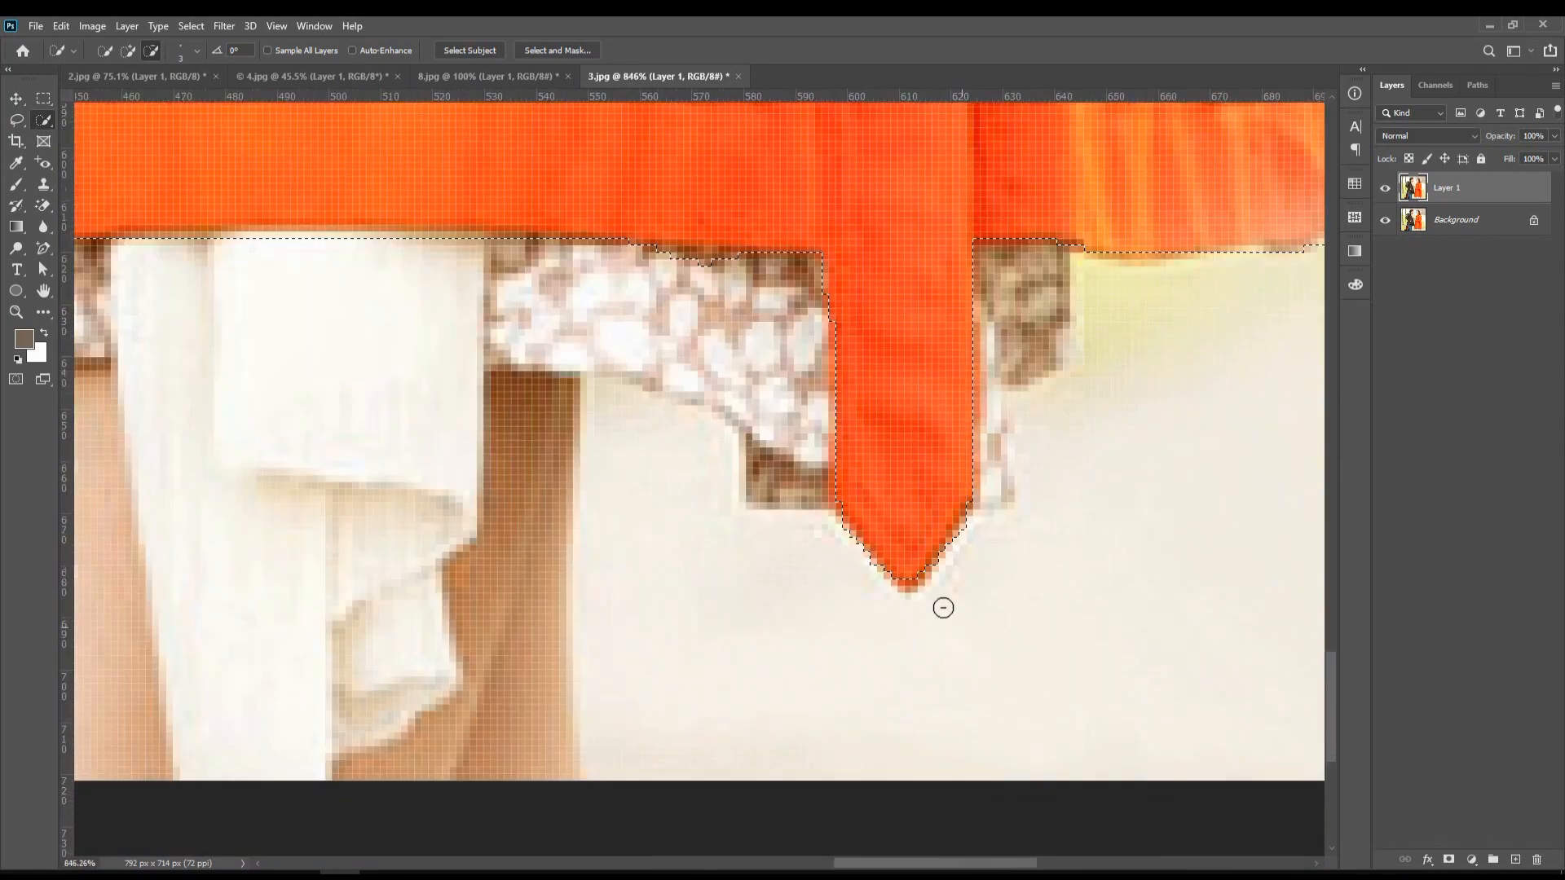
scroll(907, 573, down, 3)
scroll(915, 517, down, 2)
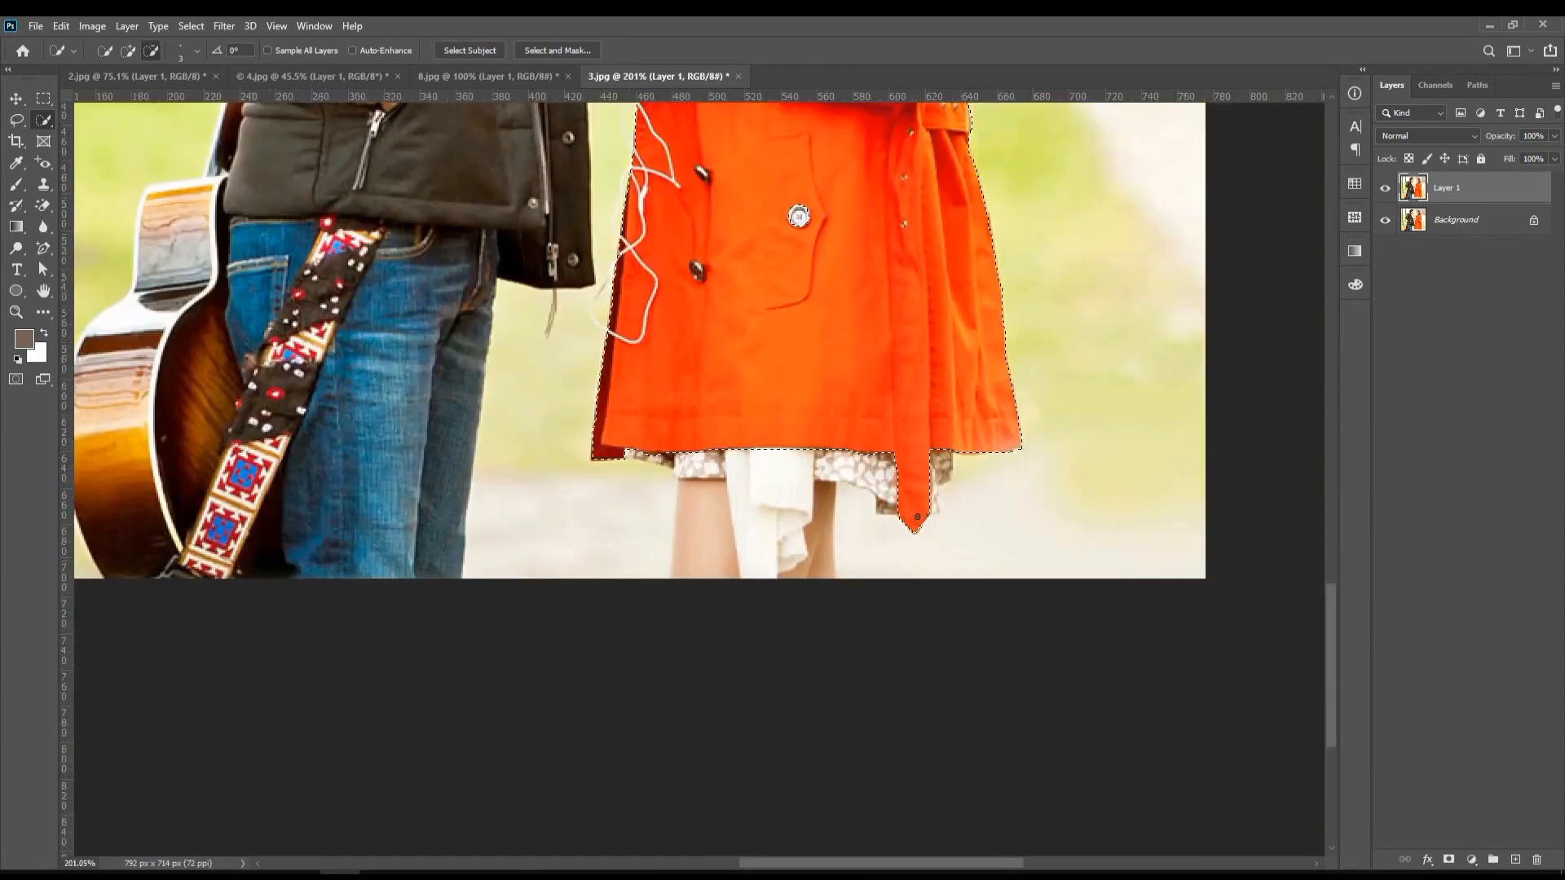
scroll(837, 310, down, 2)
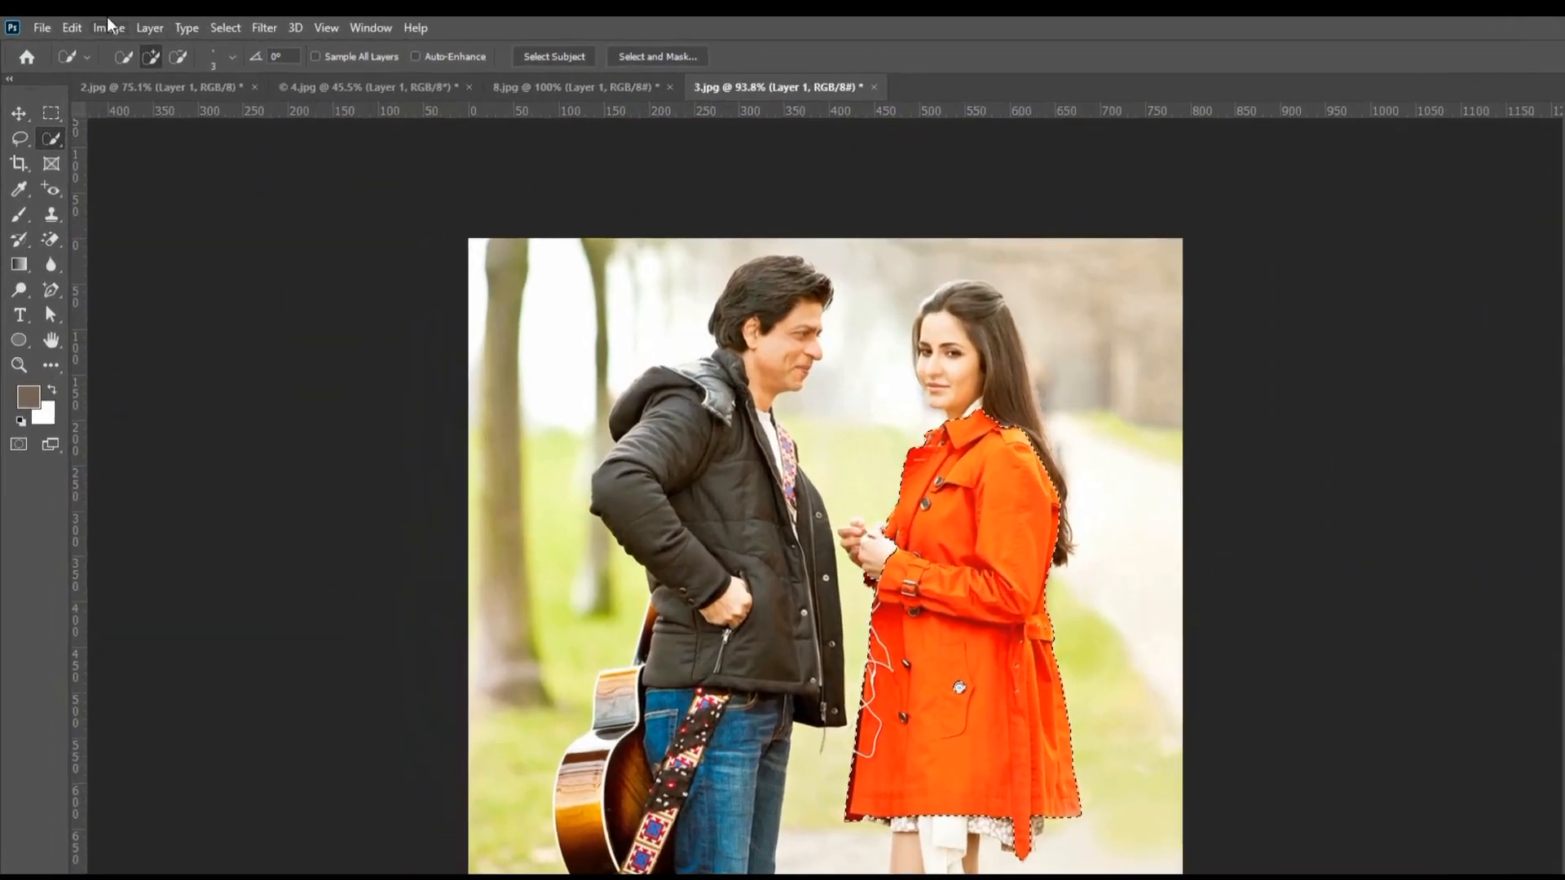
Apply a Hue/Saturation adjustment with hue +29 to the selected coat to recolour it yellow.
click(109, 25)
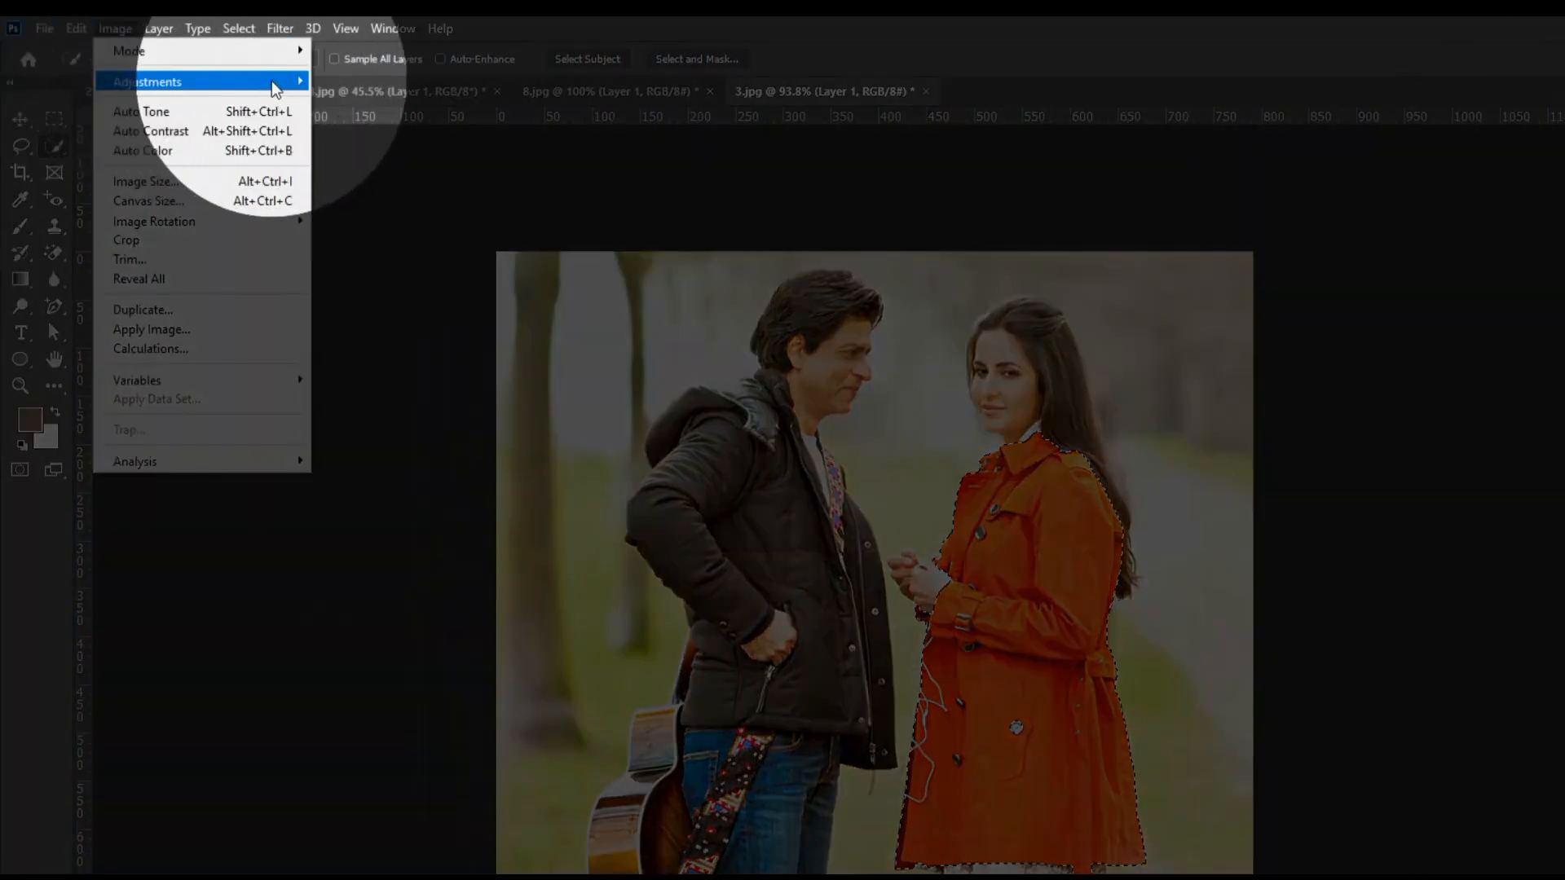
mouse_move(261, 84)
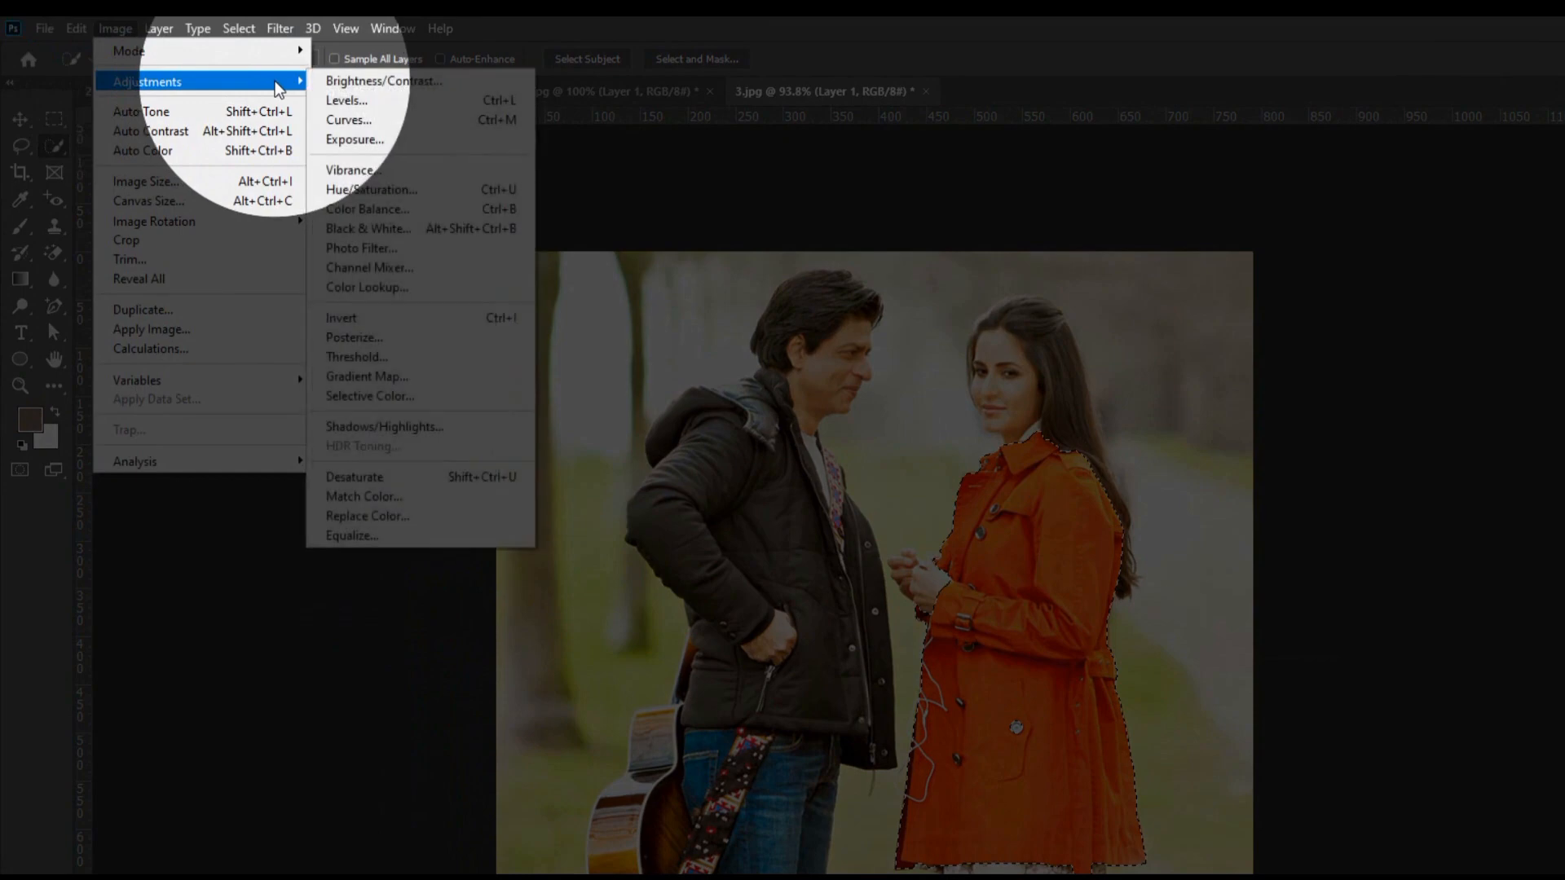
click(471, 198)
drag(568, 111, 1231, 310)
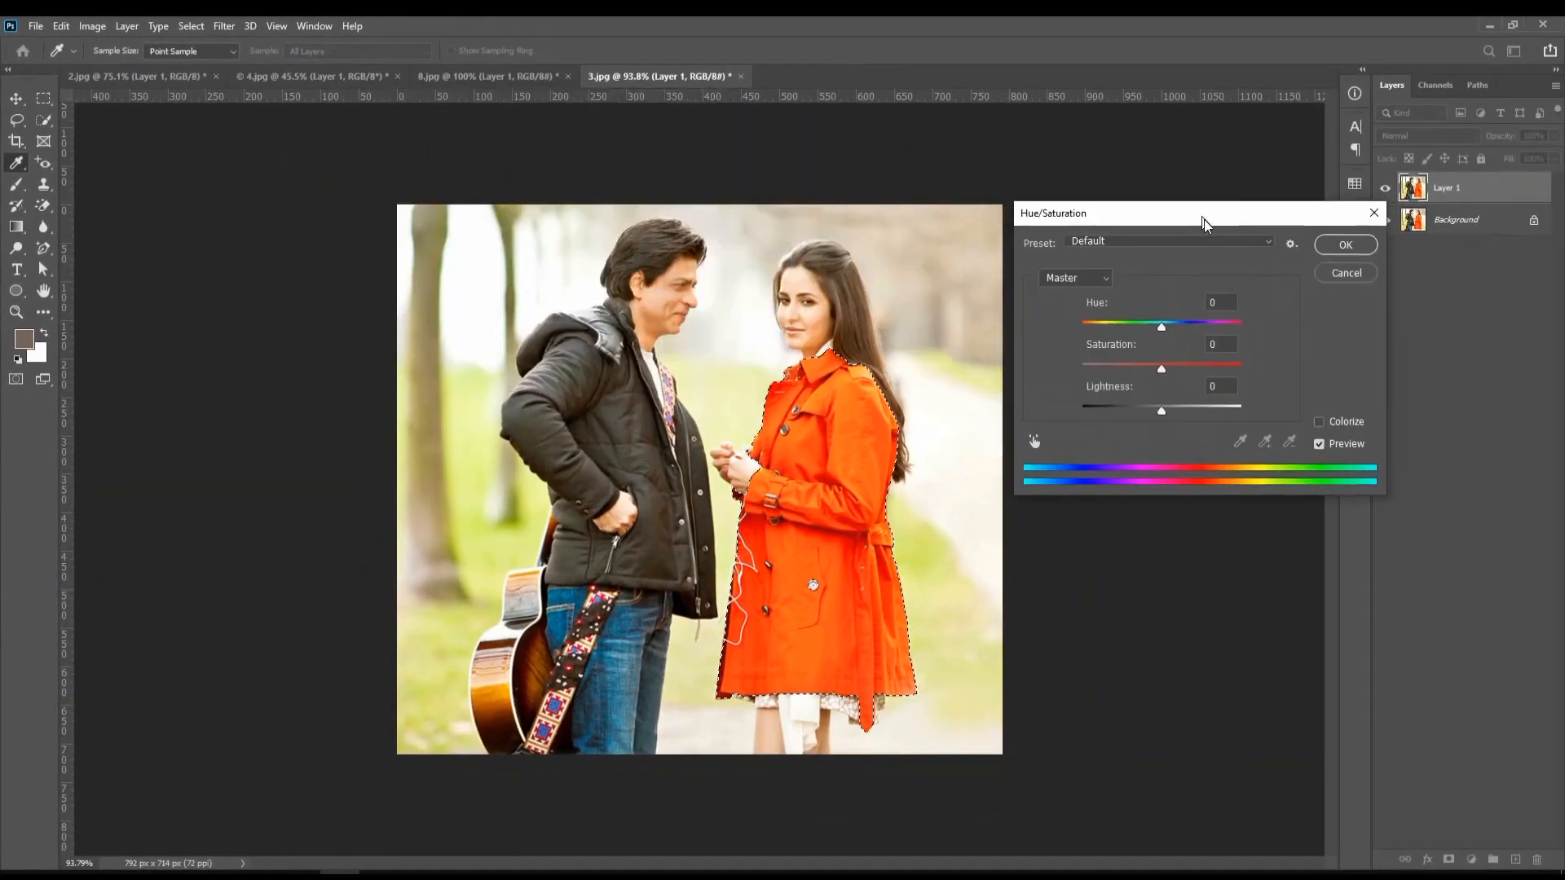
mouse_move(1195, 420)
mouse_down()
mouse_move(1261, 417)
mouse_move(1146, 414)
mouse_move(1233, 417)
mouse_move(1184, 418)
mouse_move(1210, 421)
mouse_up()
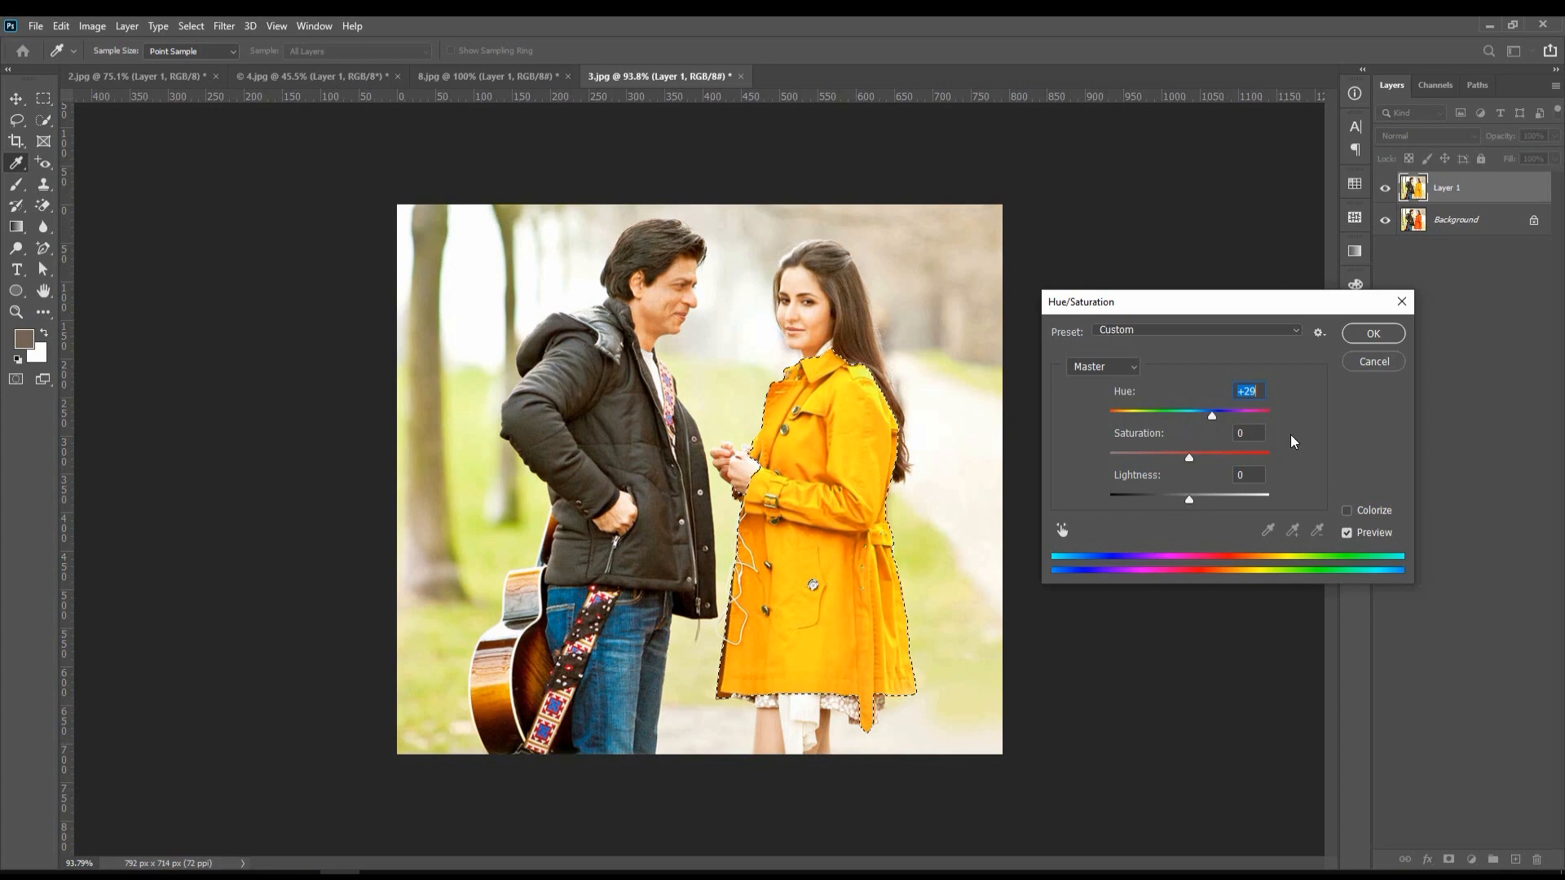
drag(1189, 458, 1195, 512)
click(1386, 334)
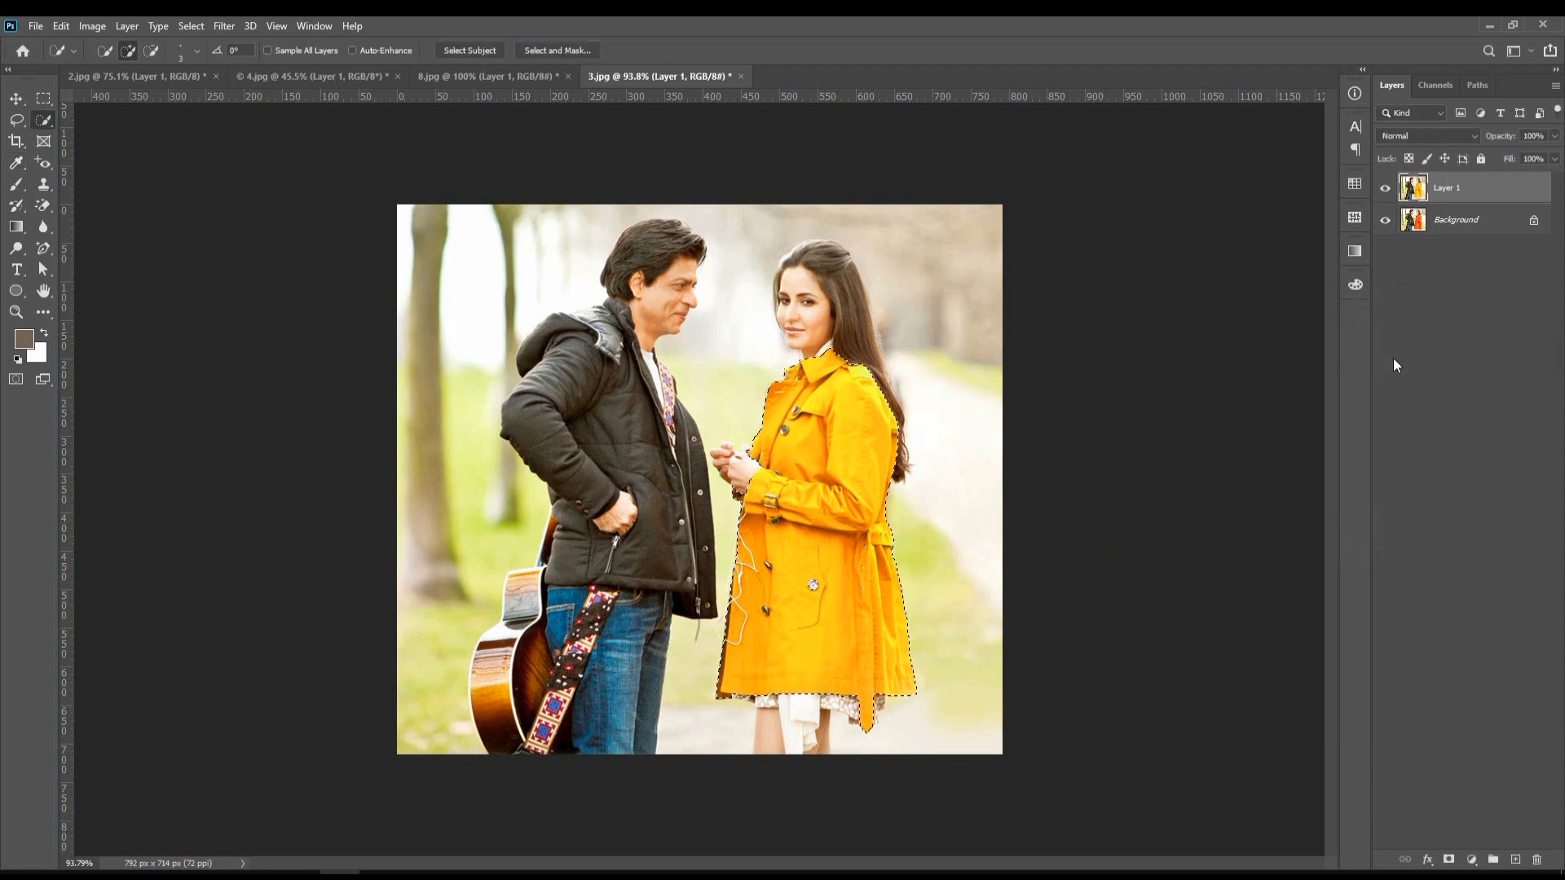
Deselect the coat and toggle Layer 1's visibility to compare the coat colour before and after.
key(ctrl+d)
scroll(937, 341, down, 3)
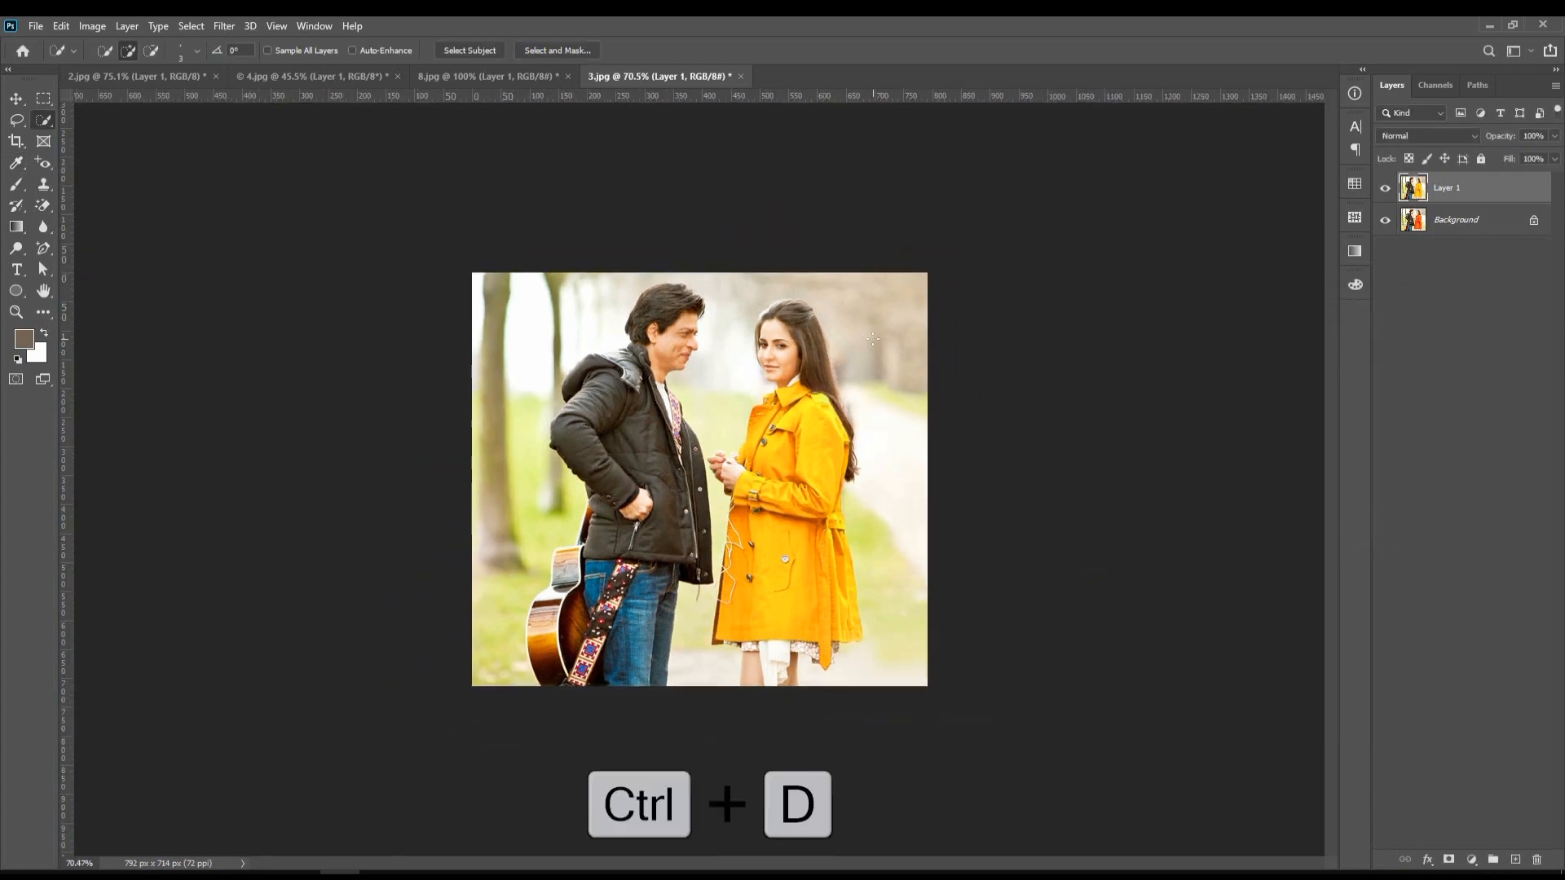
click(1384, 191)
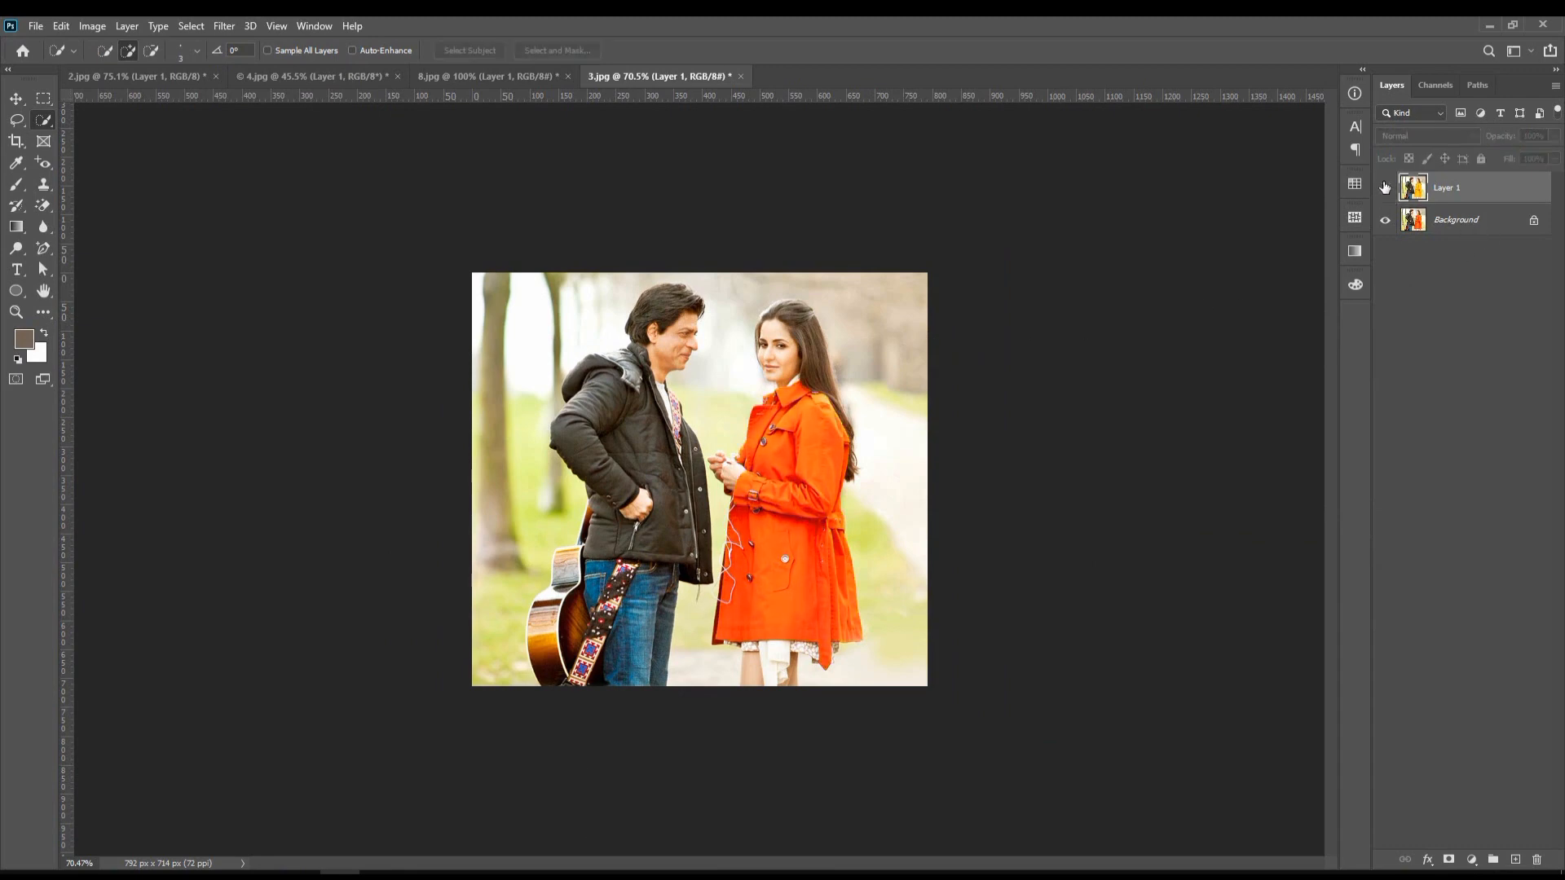
click(1384, 189)
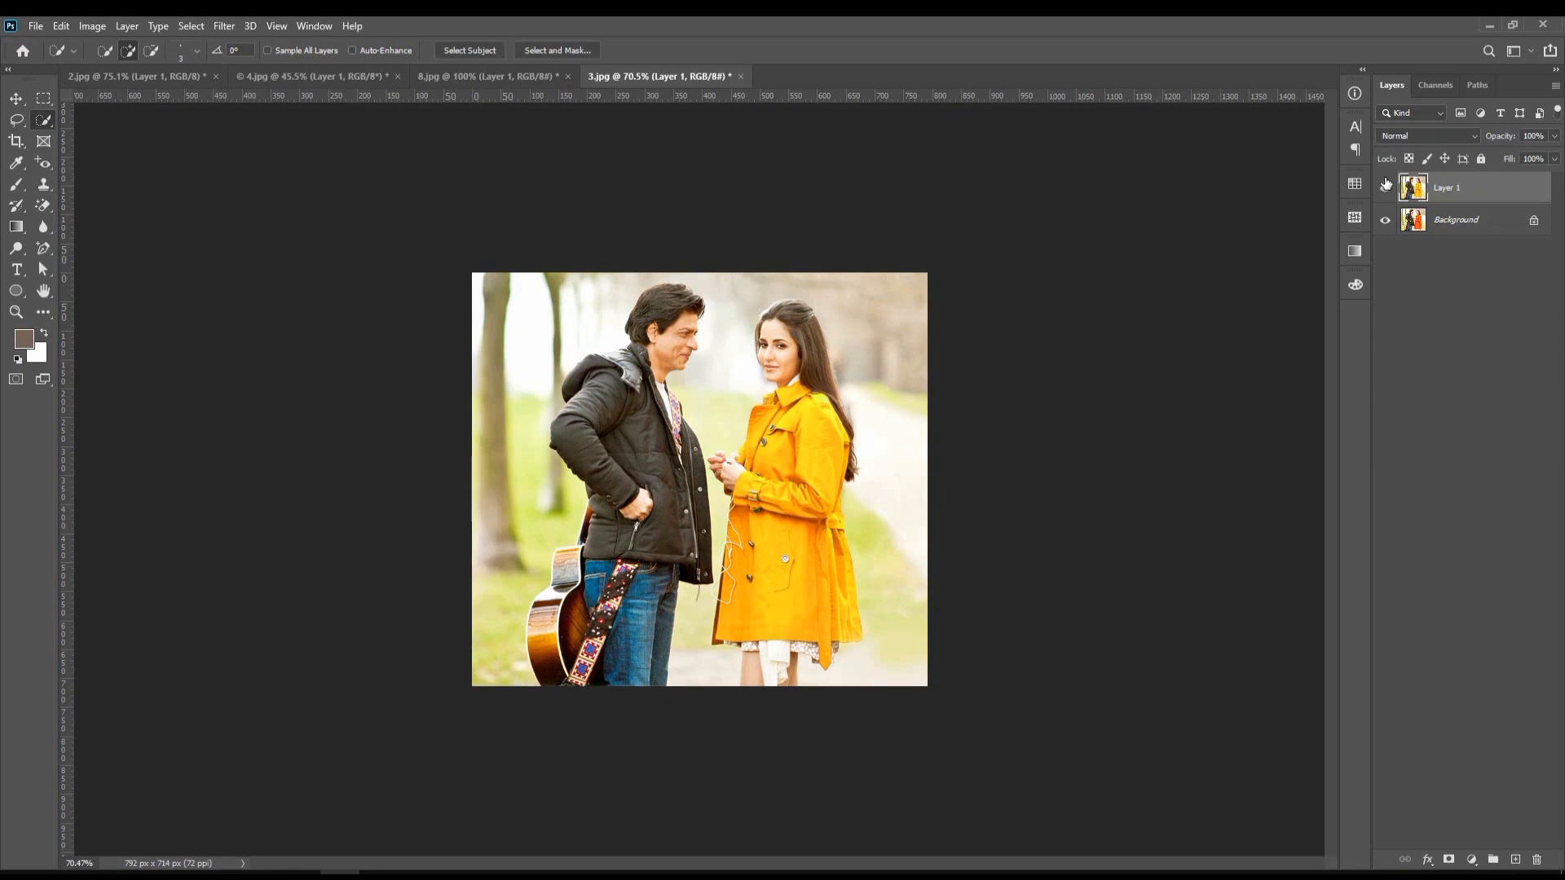